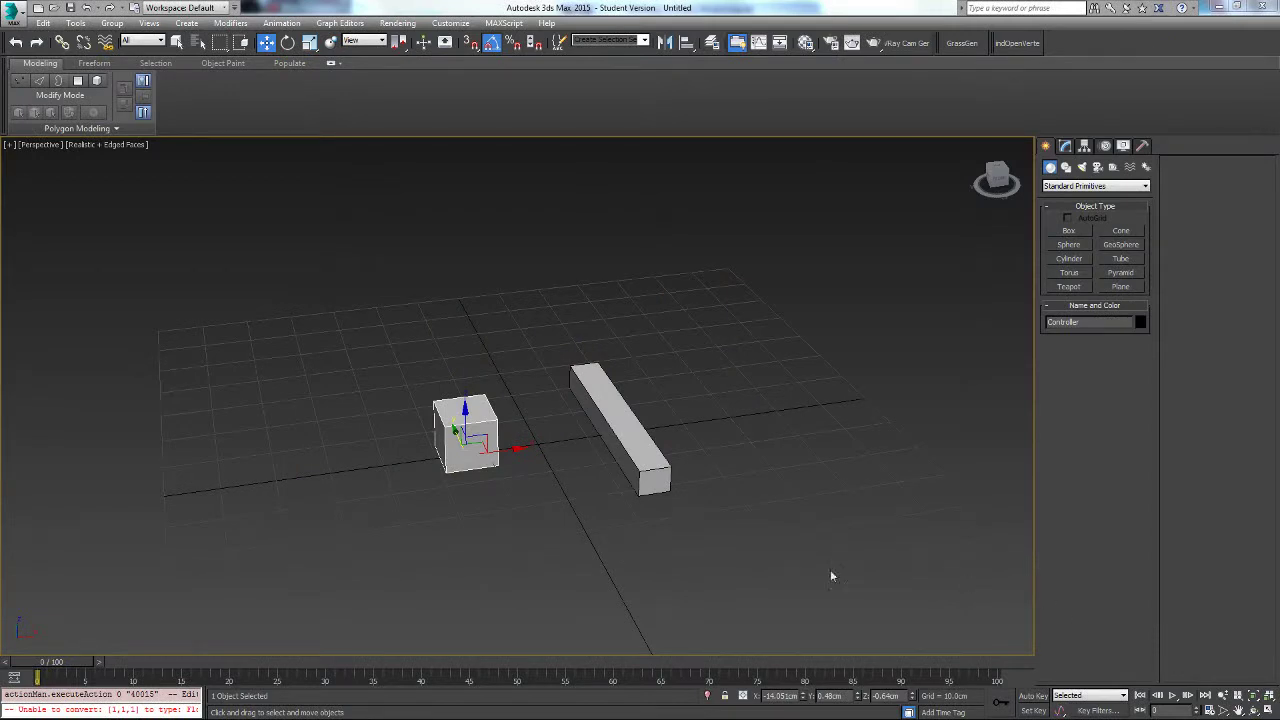
- Try moving the Controller cube, and undo the move
middle_click_drag(523, 537, 534, 543, "alt")
middle_click_drag(566, 471, 640, 511, "alt")
scroll(578, 450, "up", 4)
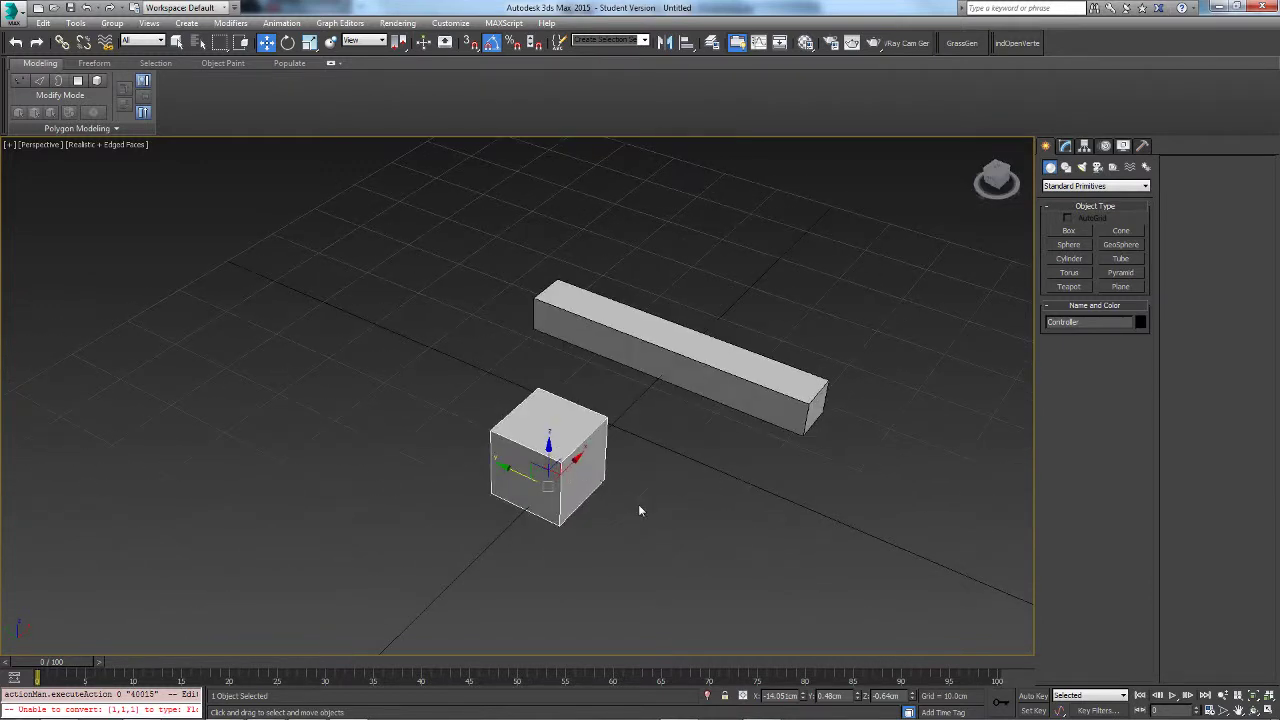
left_click_drag(540, 476, 614, 511)
middle_click_drag(614, 511, 904, 490, "alt")
left_click(897, 490)
middle_click_drag(826, 489, 464, 391, "alt")
scroll(751, 440, "down", 2)
key("ctrl+z")
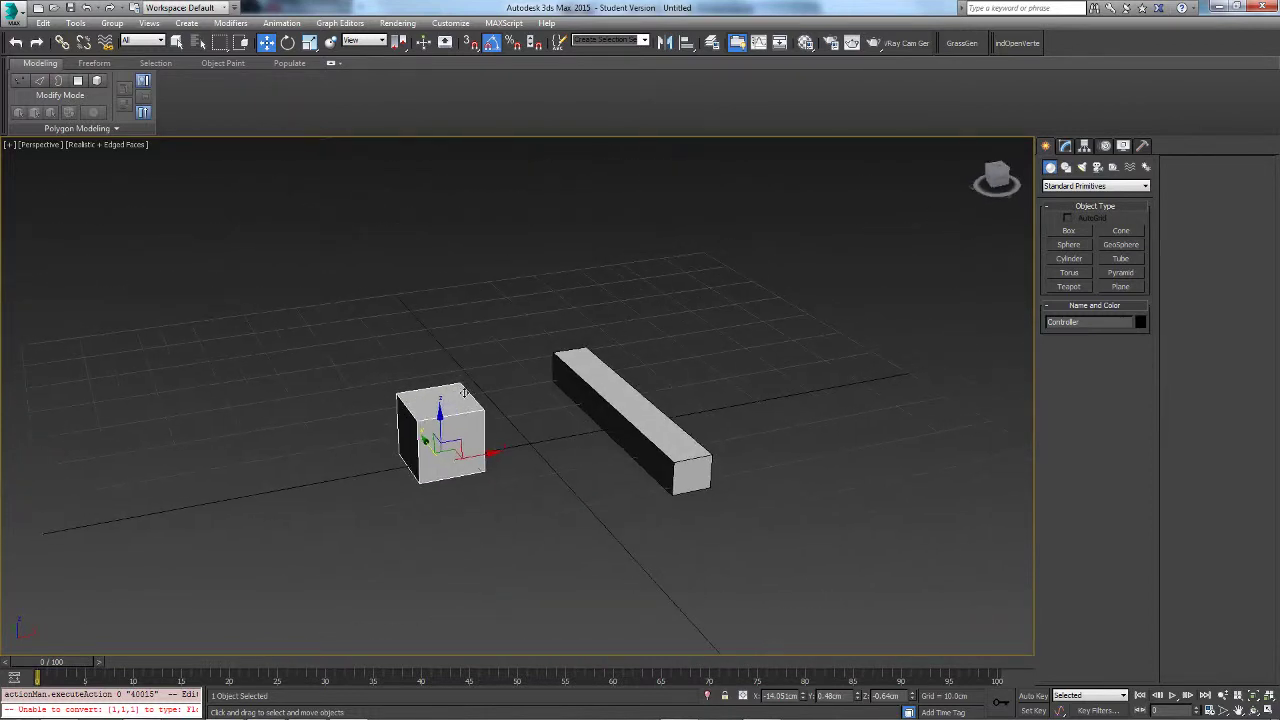
- Select the Controller cube and the Paddle bar in turn to check their names and object parameters
left_click(539, 388)
left_click(590, 381)
left_click(468, 416)
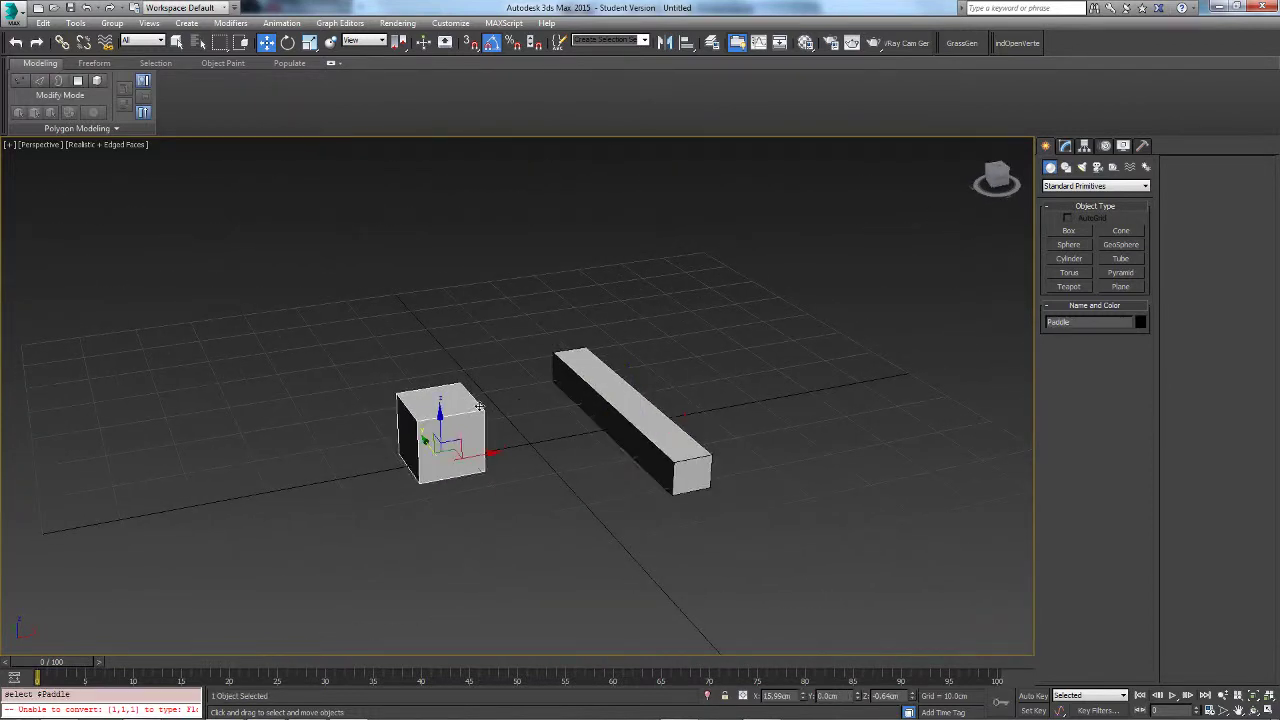
left_click(518, 398)
left_click(447, 410)
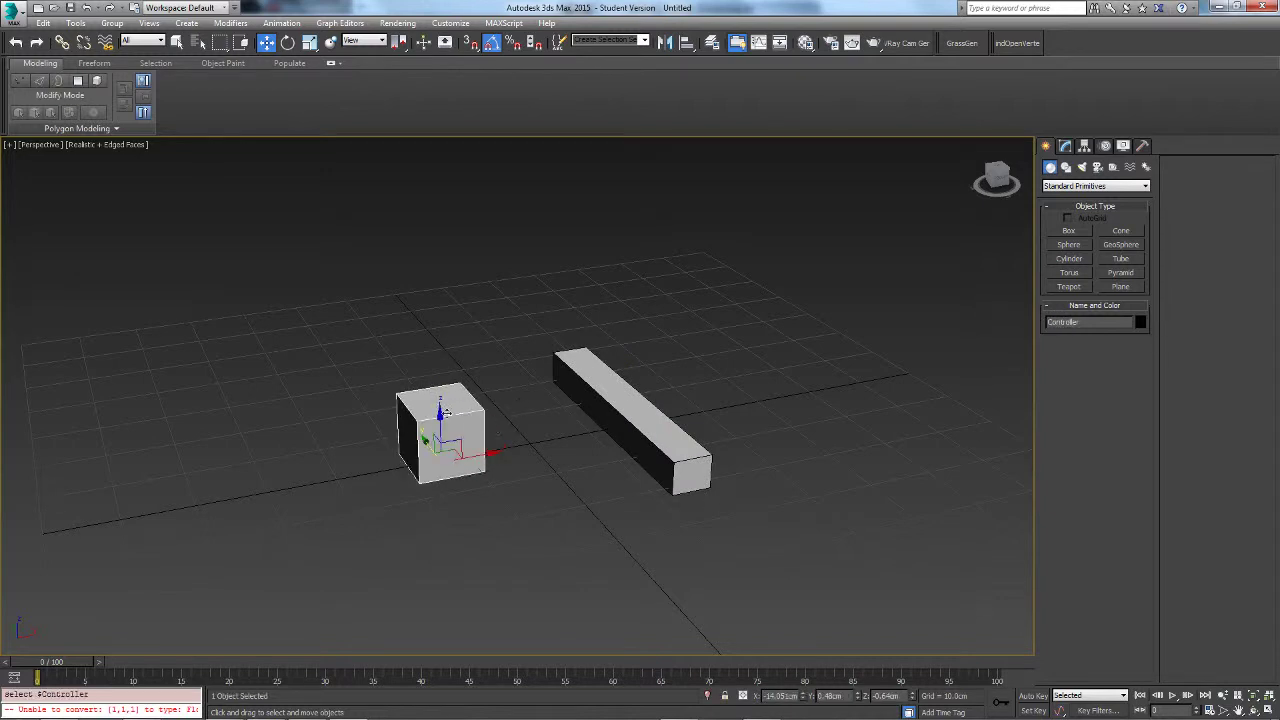
left_click(603, 404)
scroll(612, 410, "up", 5)
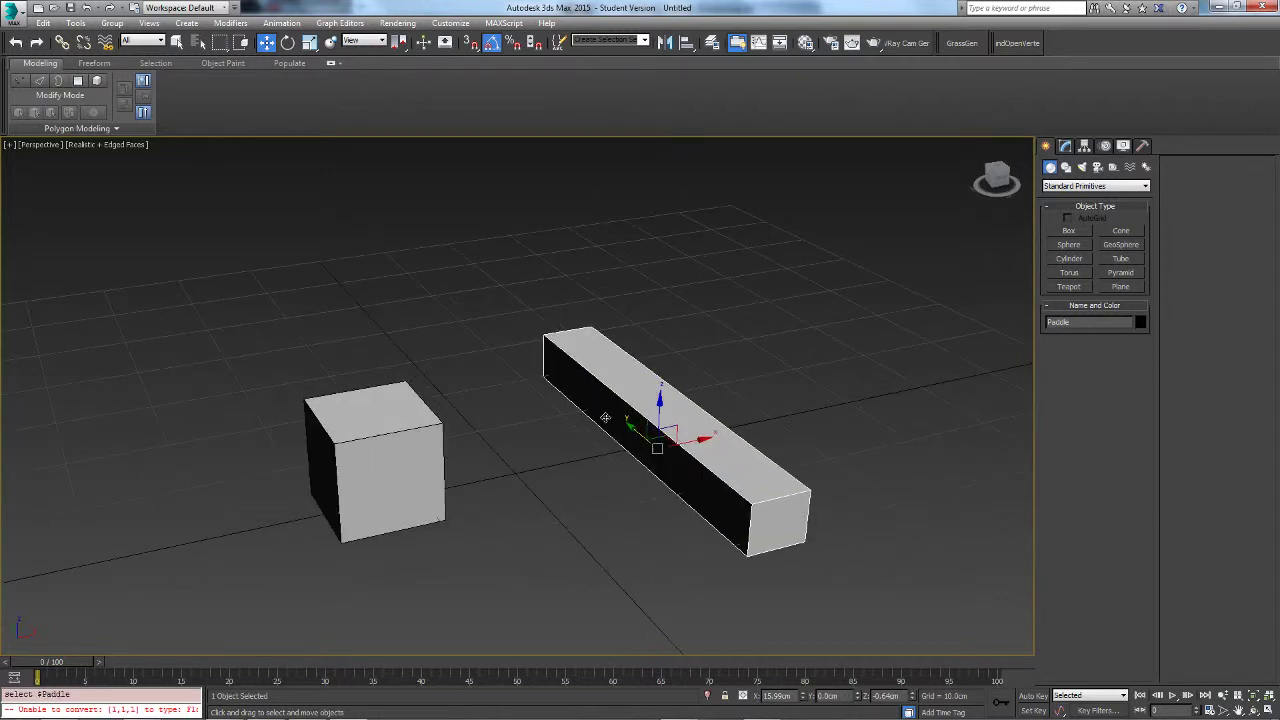
left_click(474, 473)
left_click(1065, 147)
left_click(689, 416)
scroll(620, 471, "down", 3)
- Start wiring parameters from the Controller cube's Y Position to the Paddle bar's Y Position
left_click(494, 440)
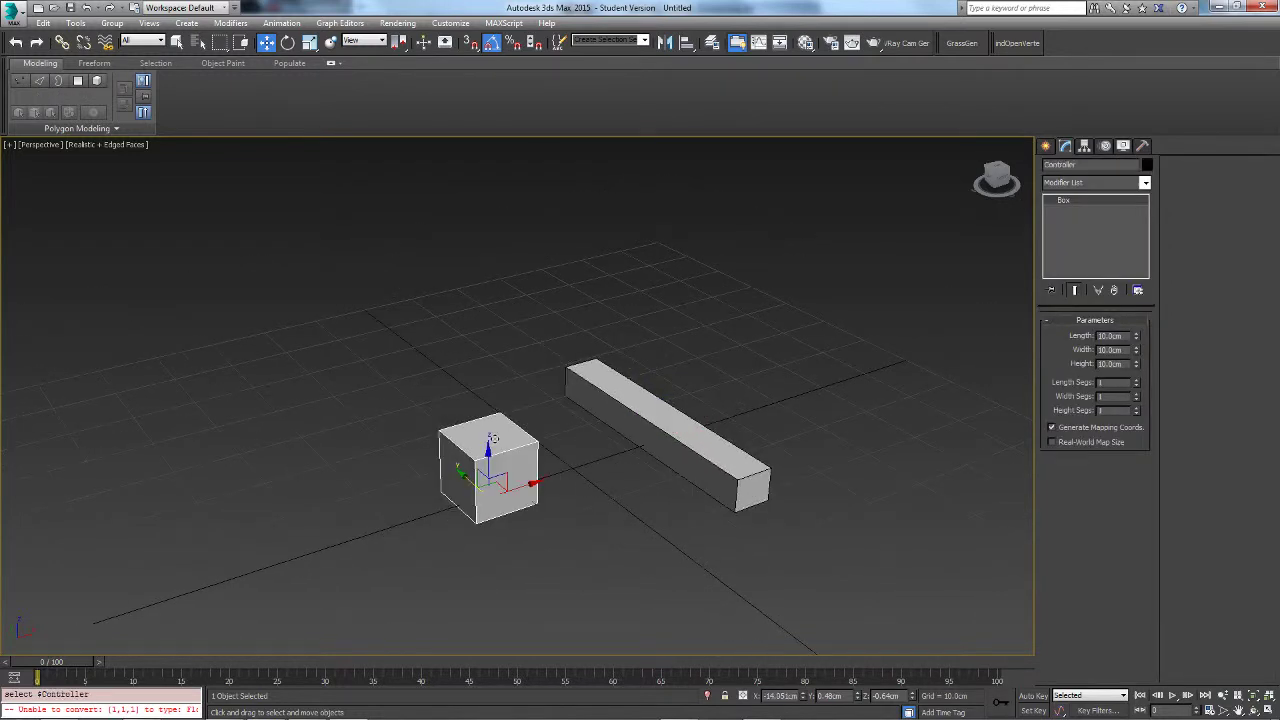
right_click(494, 440)
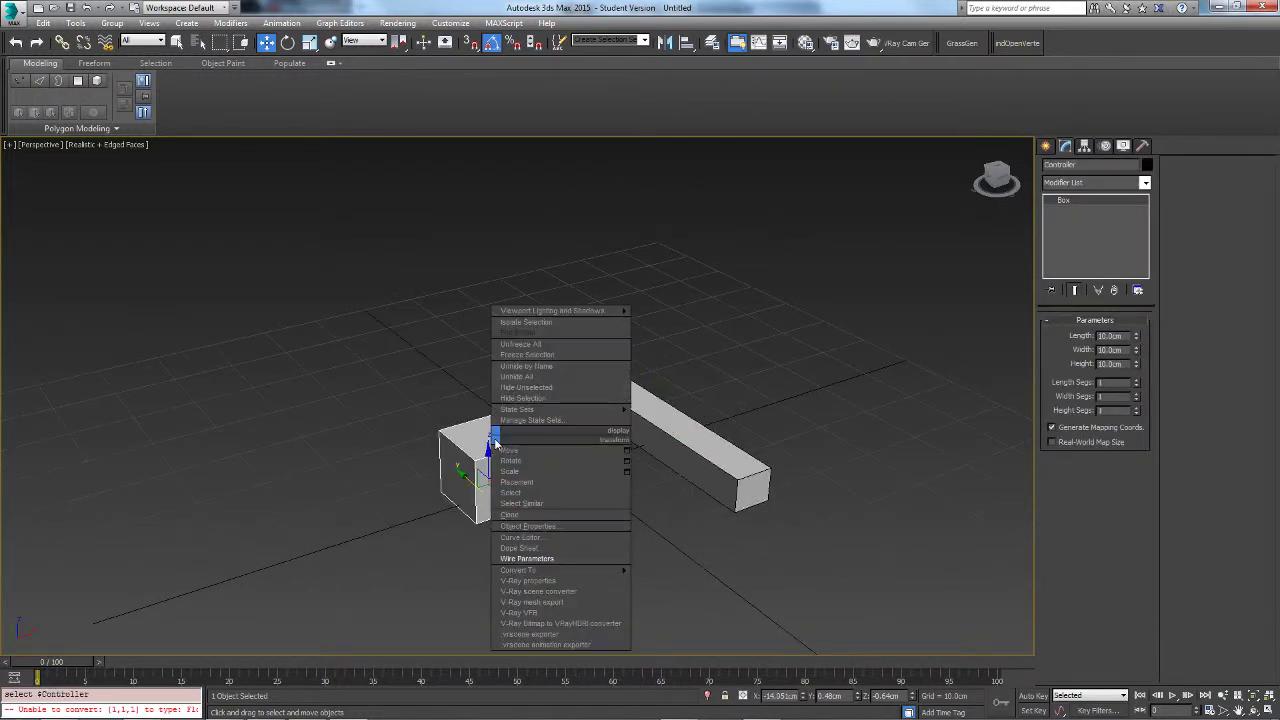
left_click(518, 559)
mouse_move(492, 507)
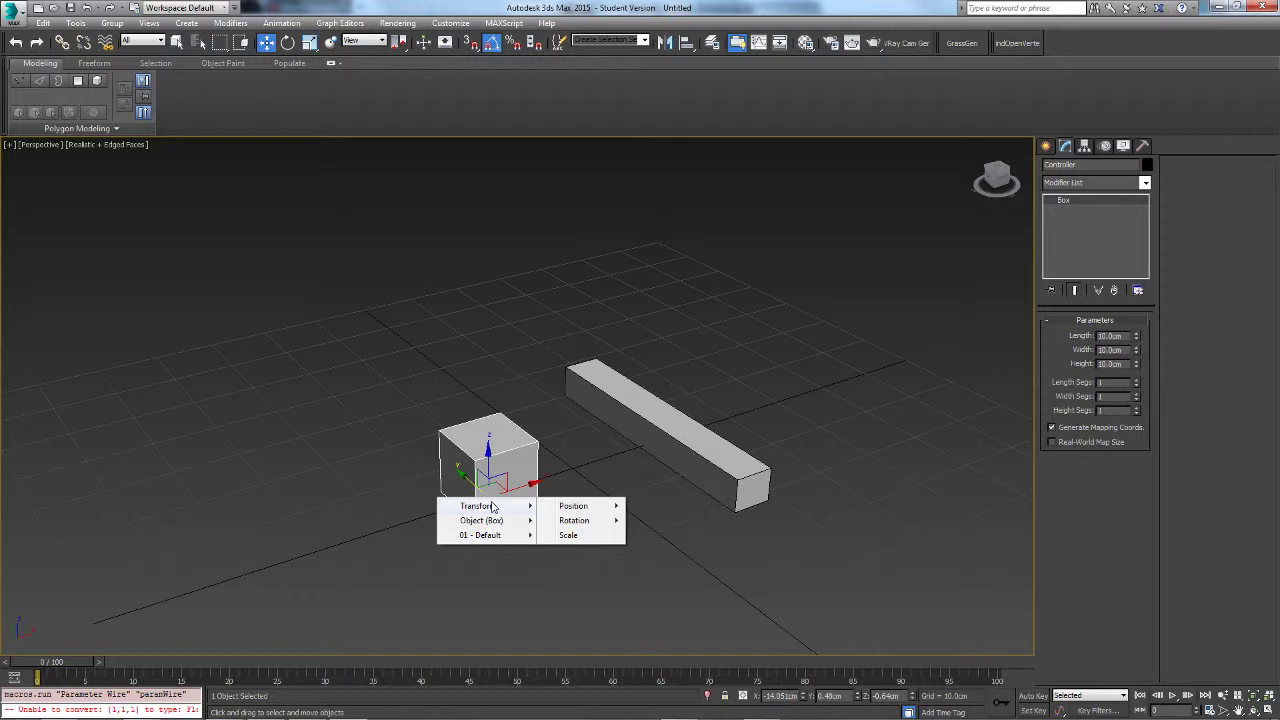
mouse_move(576, 512)
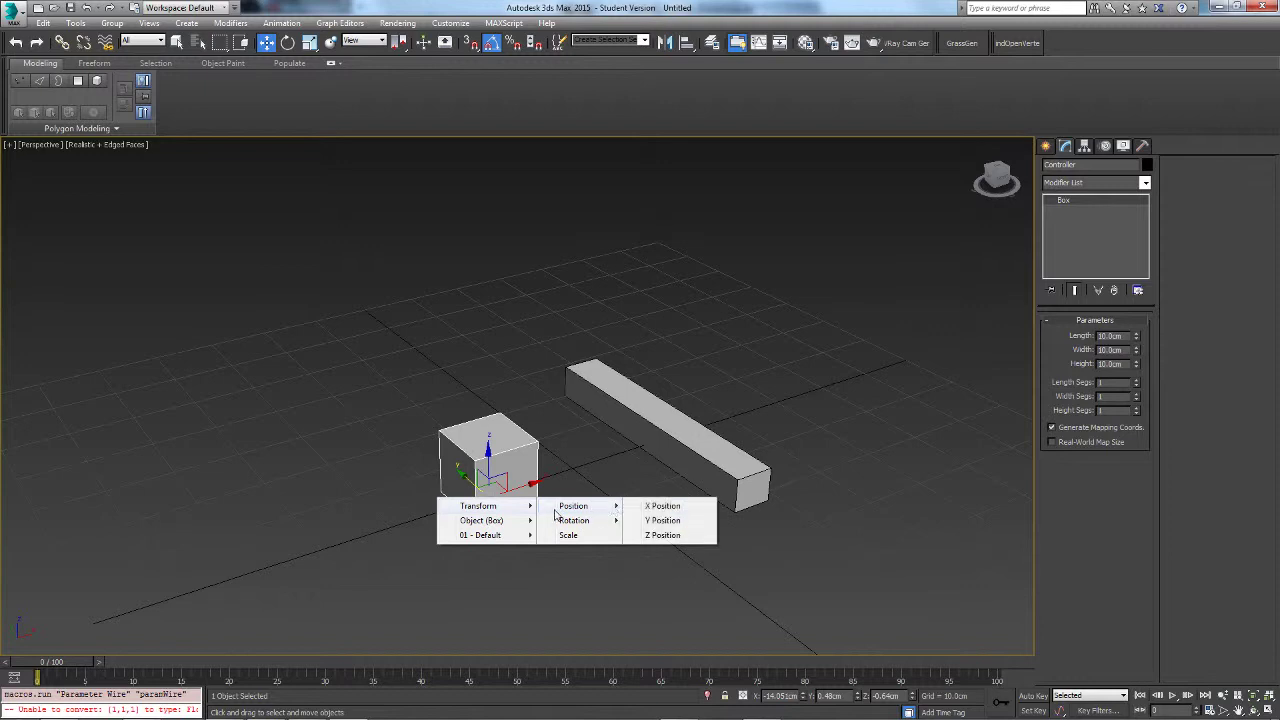
left_click(664, 522)
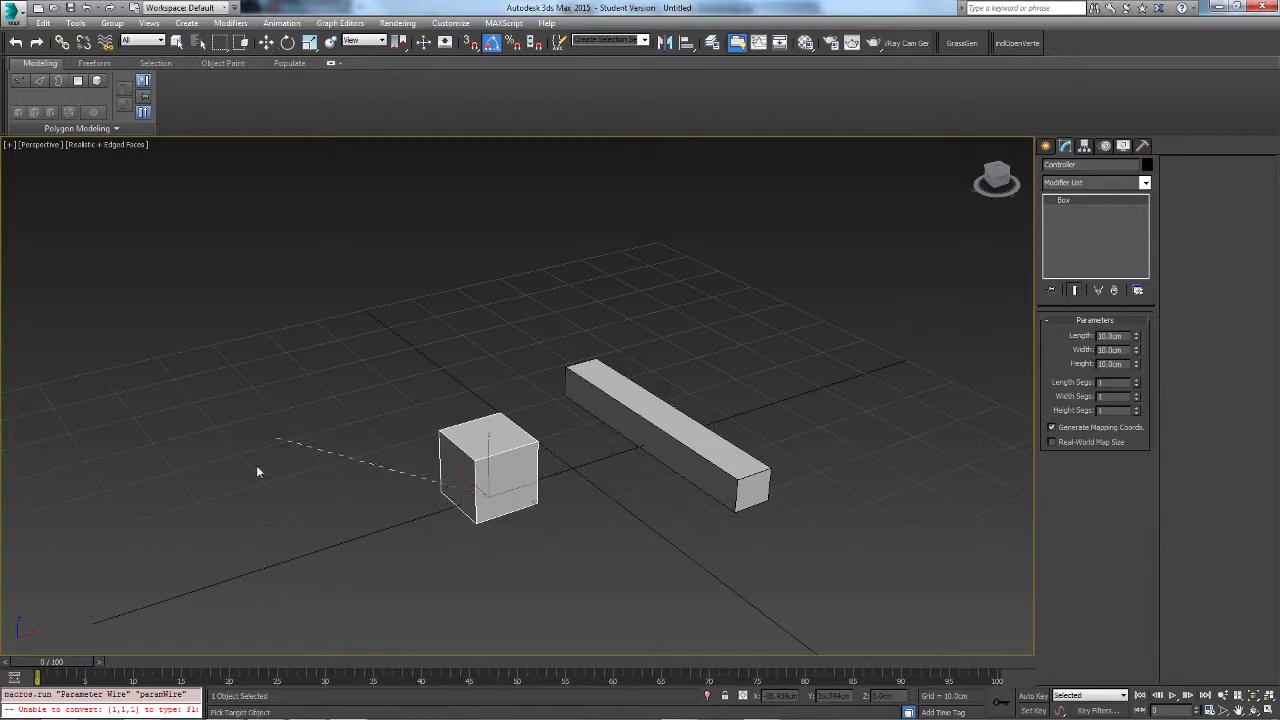
left_click(638, 406)
mouse_move(646, 418)
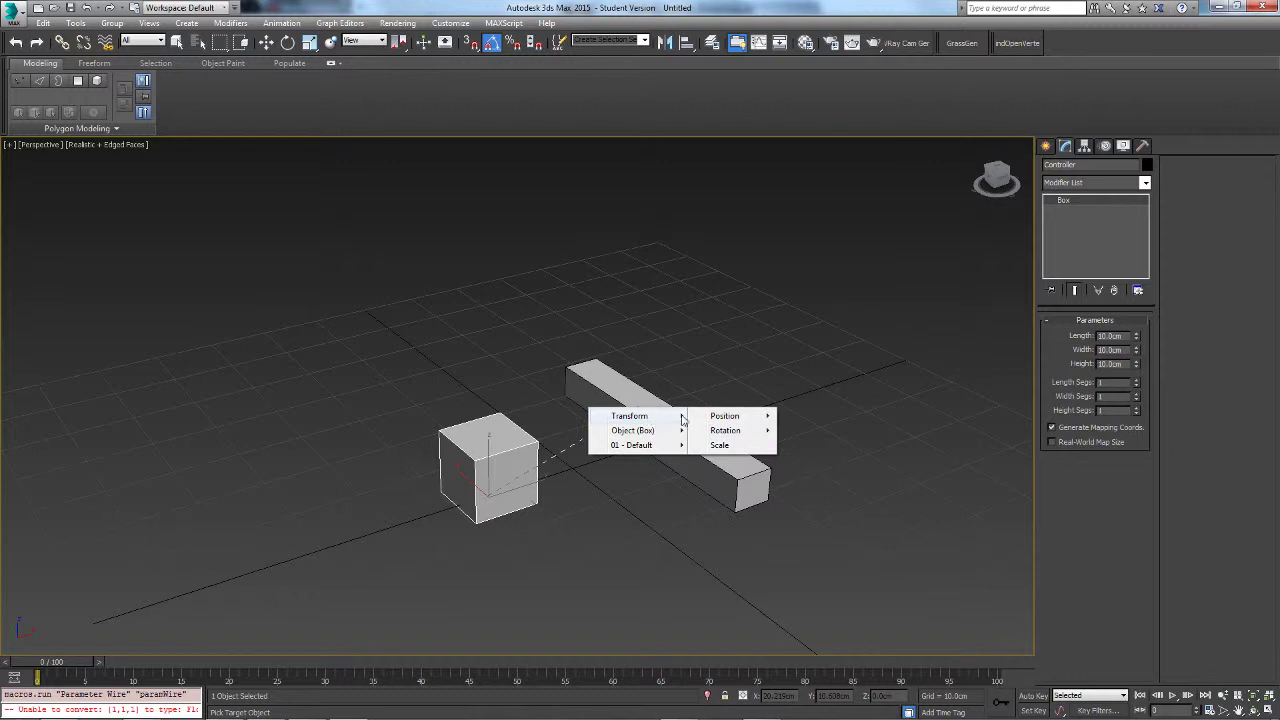
mouse_move(714, 420)
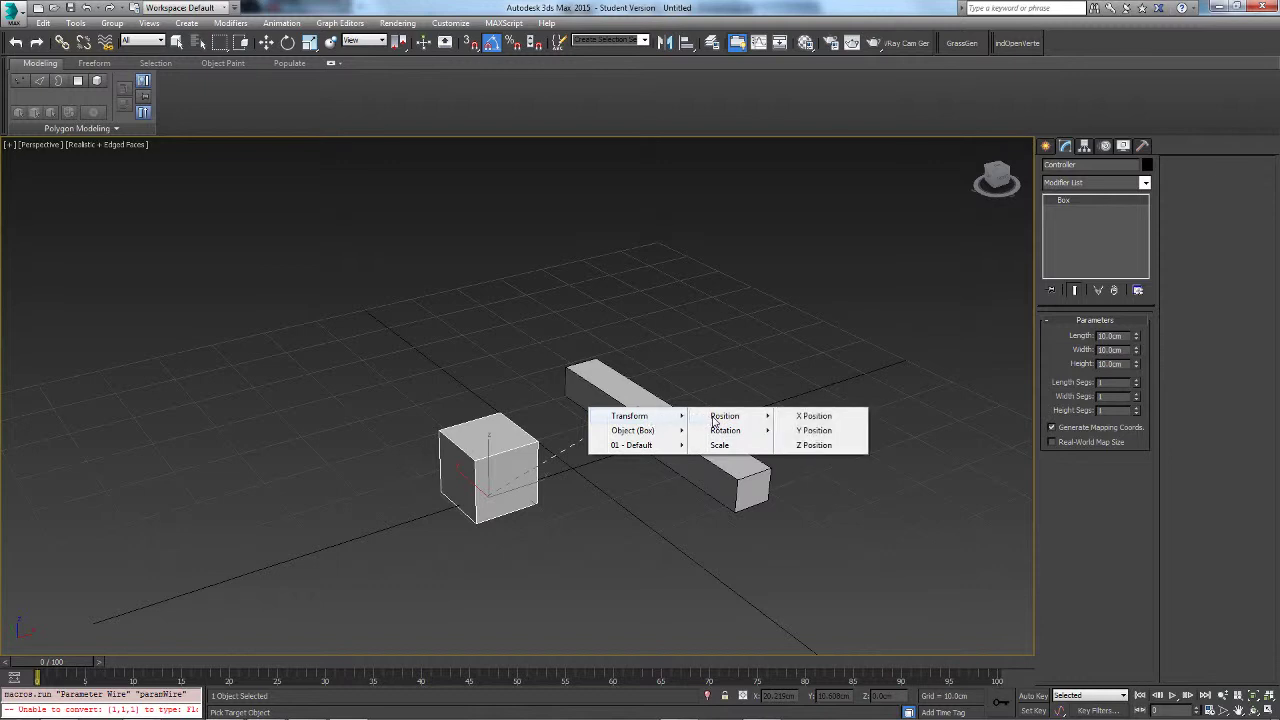
left_click(812, 431)
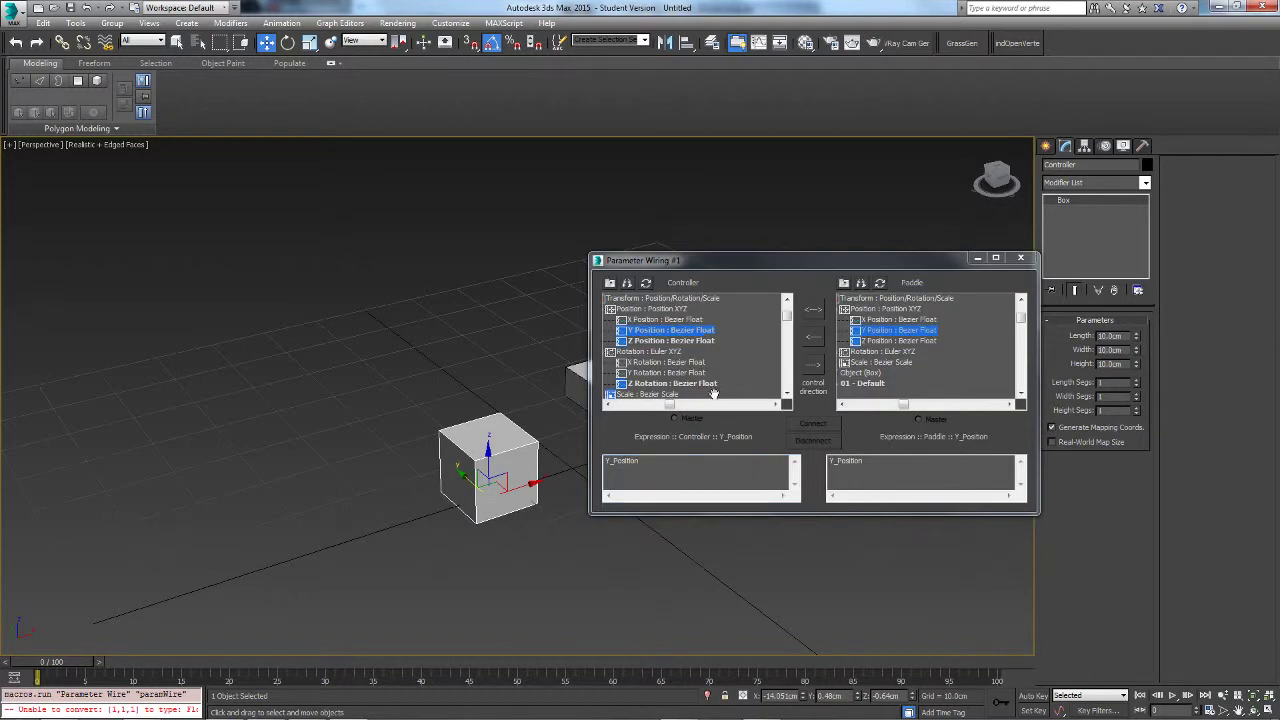
- Connect the wire one-way so that the Controller's Y Position drives the Paddle's Y Position
left_click_drag(757, 262, 707, 261)
middle_click_drag(449, 442, 401, 432)
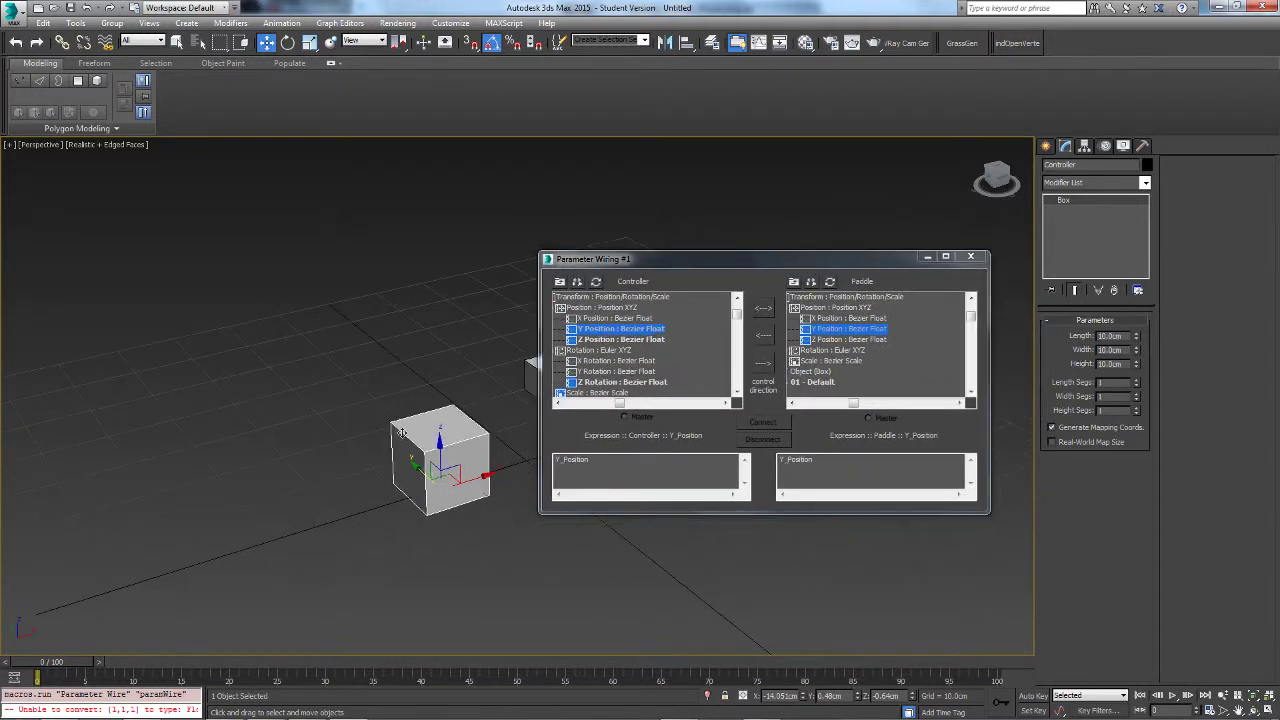
scroll(380, 429, "up", 3)
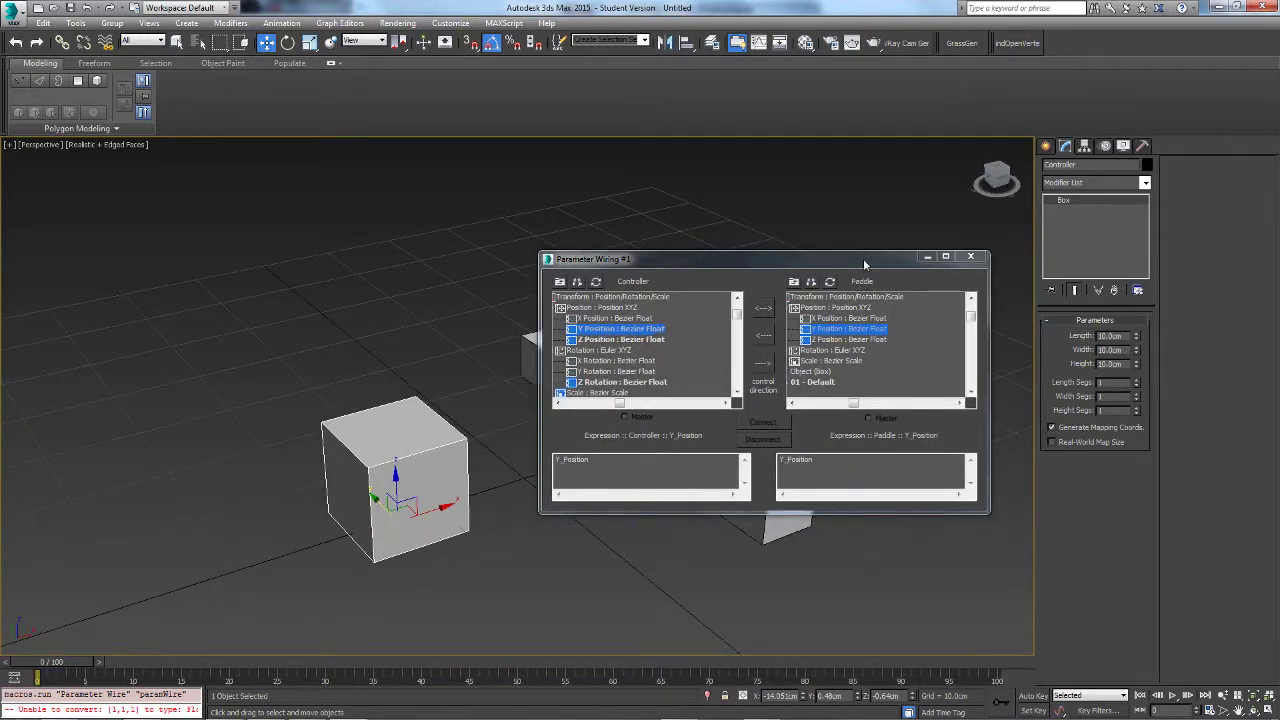
left_click_drag(865, 263, 1022, 278)
middle_click_drag(623, 403, 592, 432, "alt")
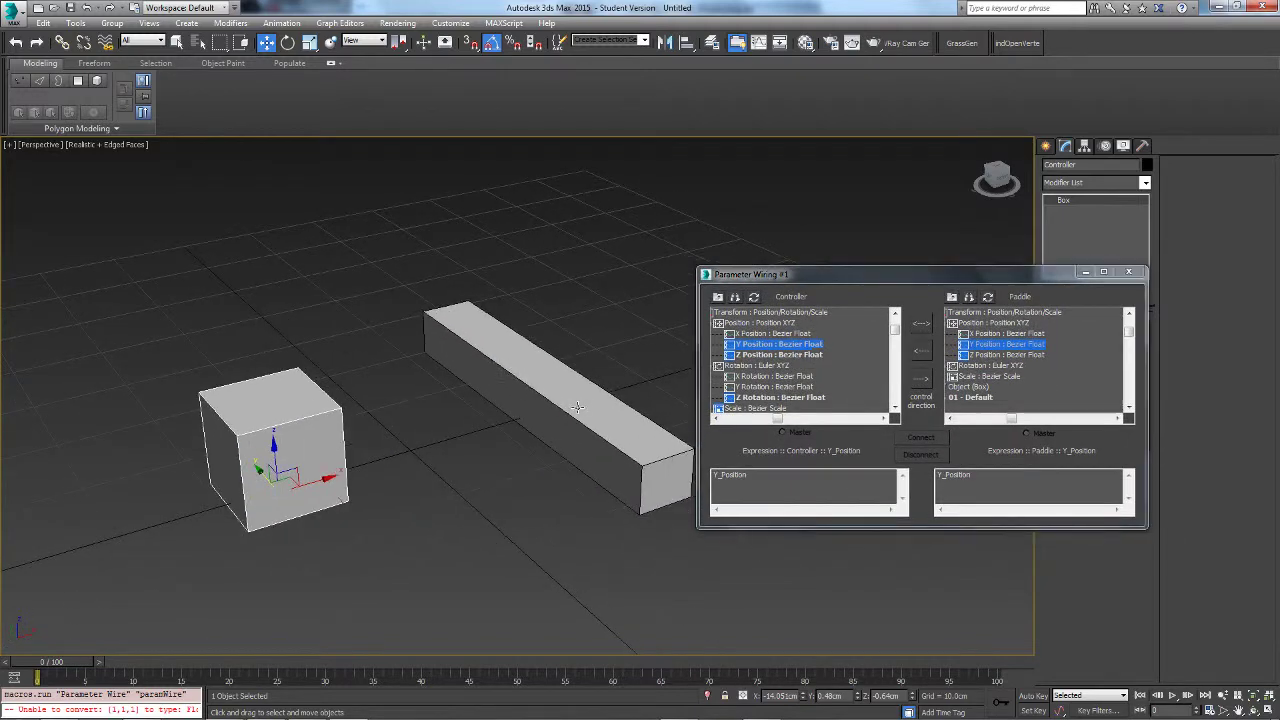
left_click_drag(903, 289, 697, 255)
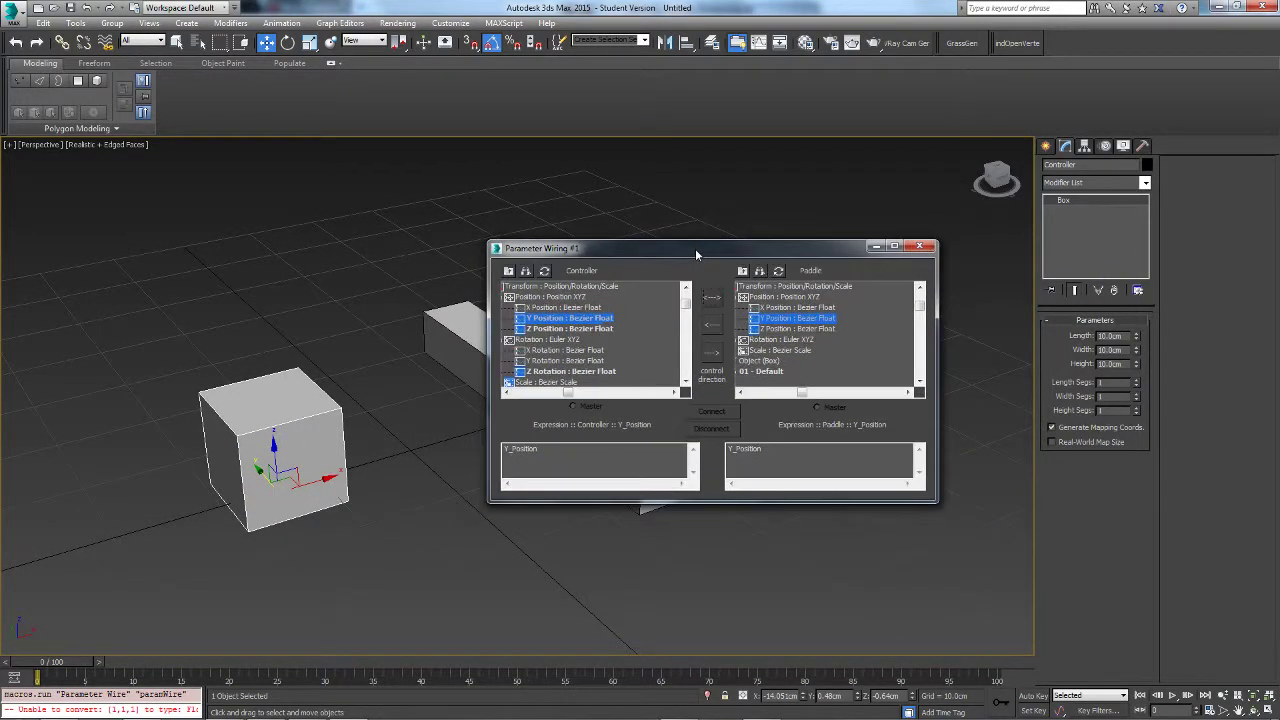
left_click(711, 356)
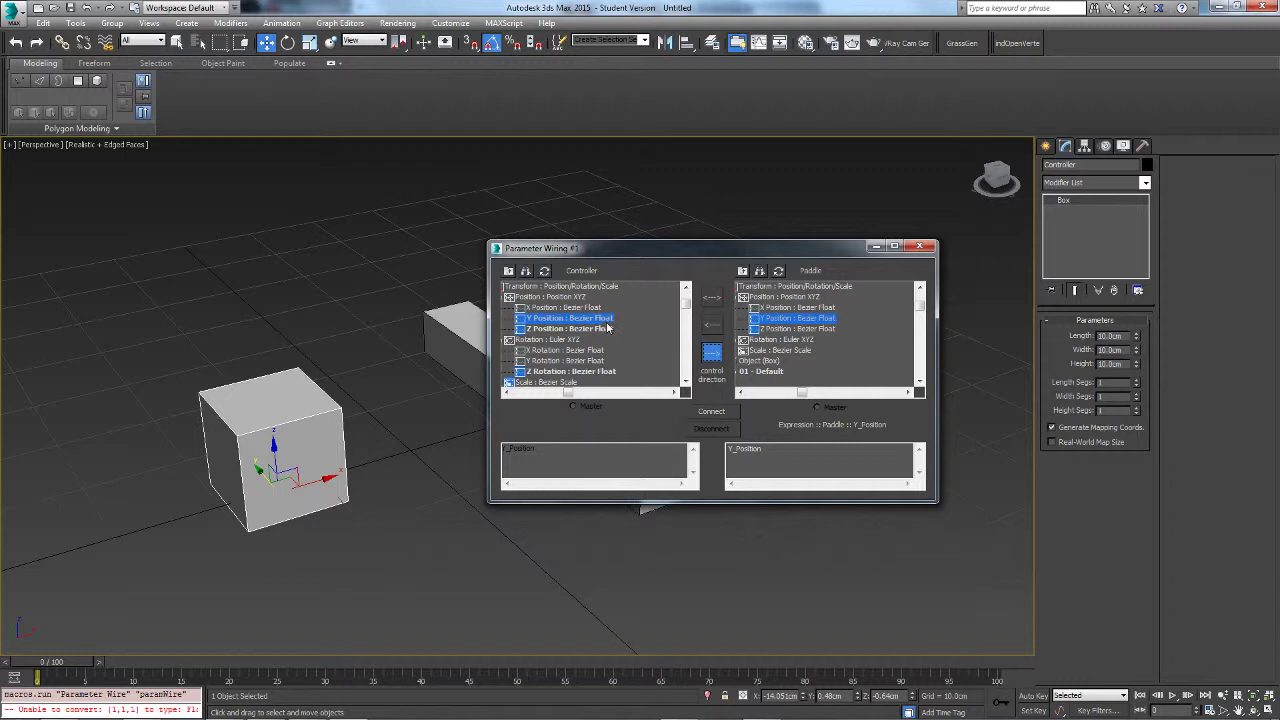
left_click(712, 411)
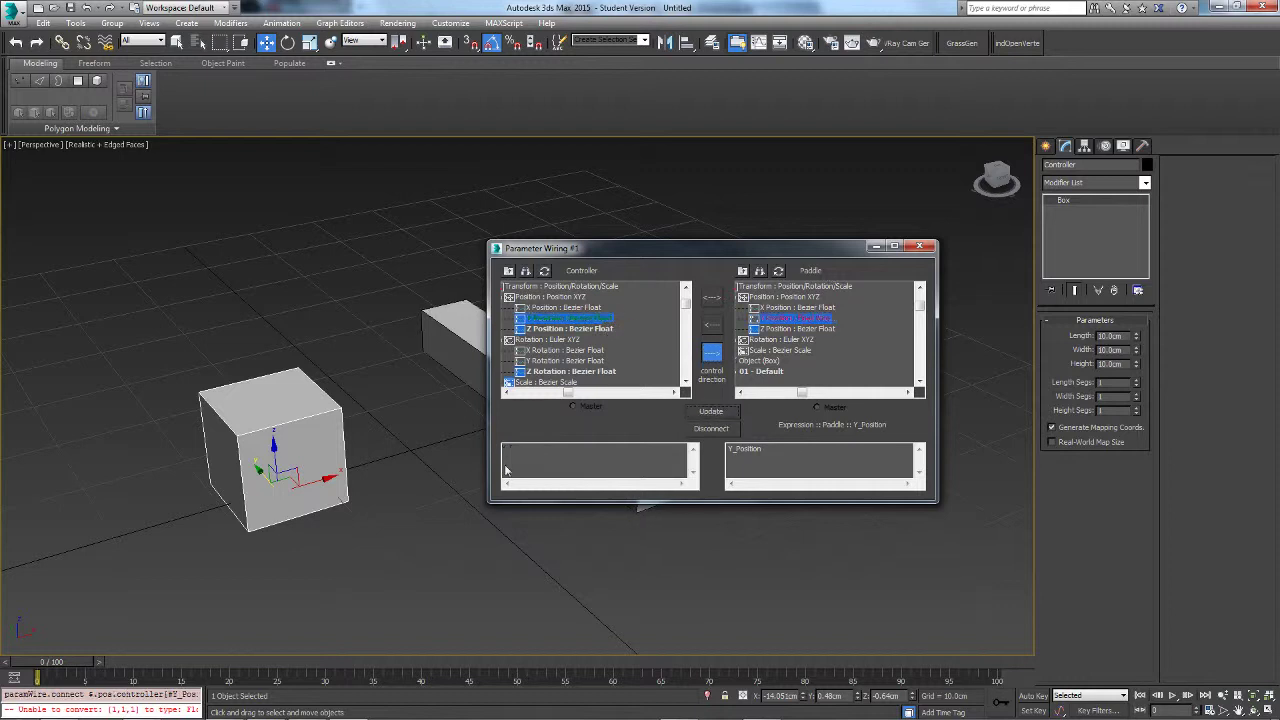
- Test the wire by moving the Controller cube about 2.17 cm along Y
scroll(340, 478, "down", 3)
middle_click_drag(393, 492, 298, 468, "alt")
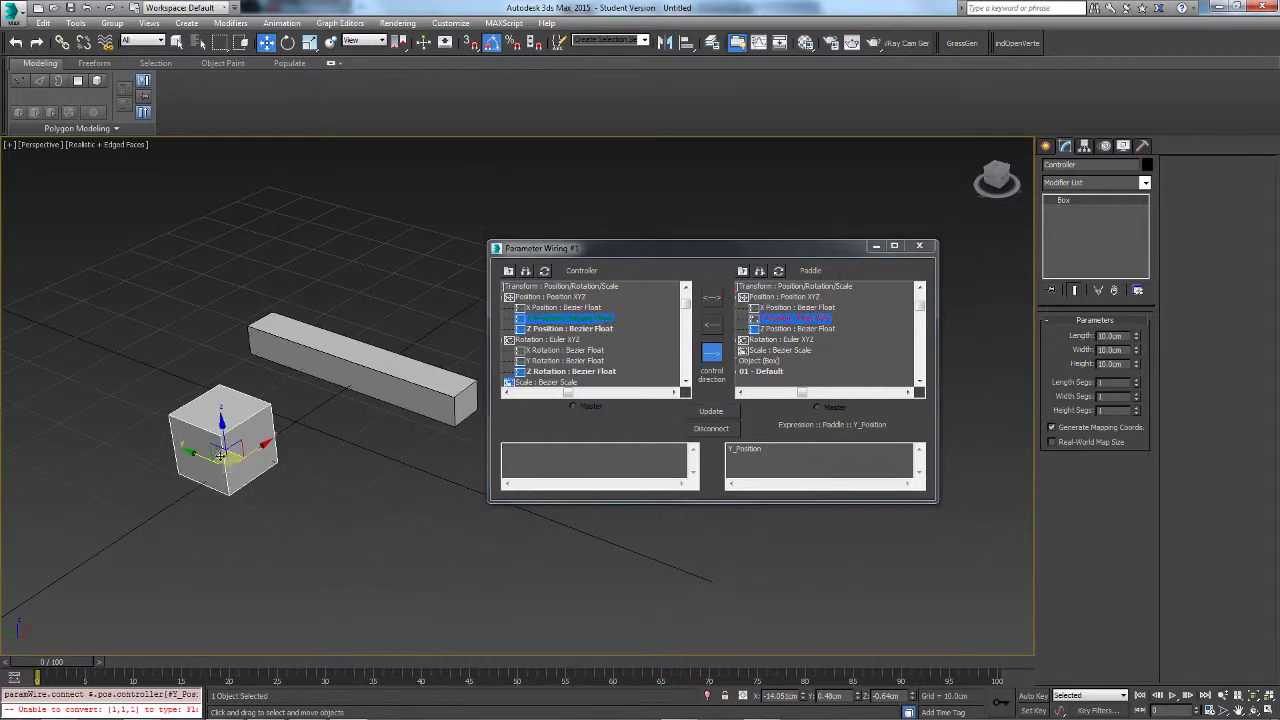
mouse_move(204, 458)
left_mouse_down()
mouse_move(162, 442)
mouse_move(322, 503)
mouse_move(193, 453)
left_mouse_up()
middle_click_drag(230, 474, 318, 492, "alt")
middle_click_drag(318, 492, 430, 522)
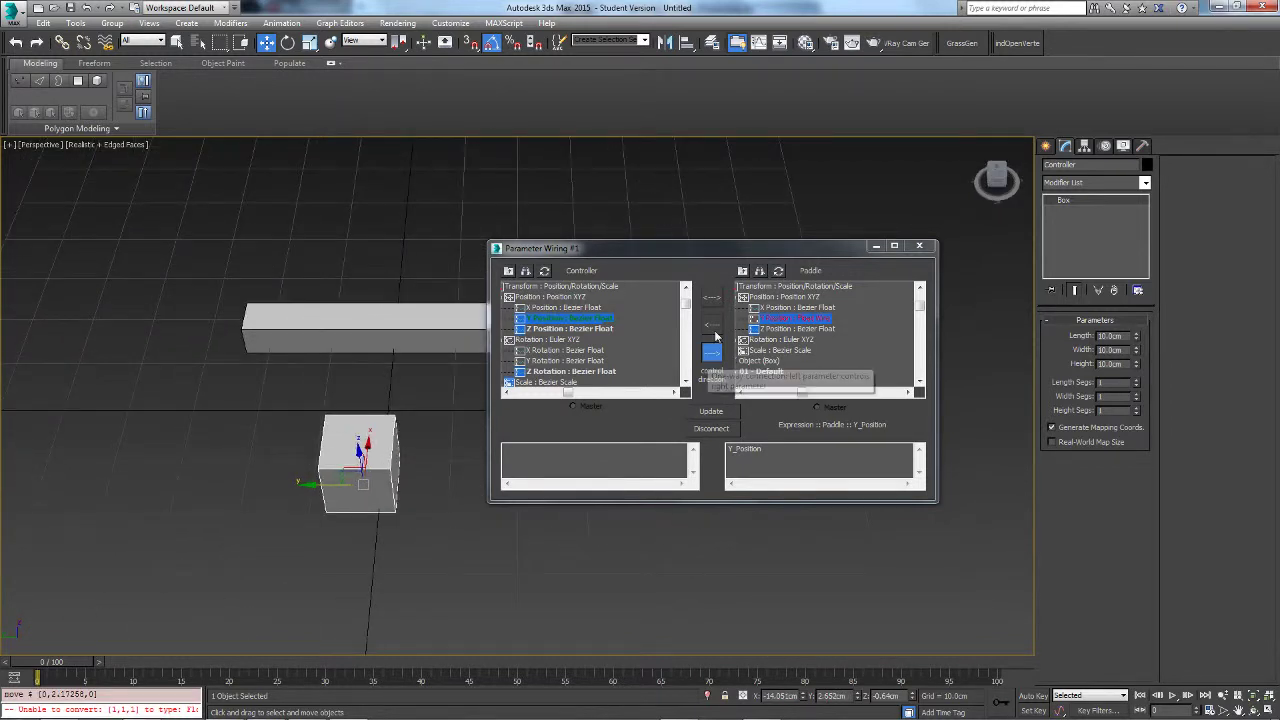
- Reverse the wire so that the Paddle's Y Position drives the Controller's, and test it by moving the Paddle slightly along Y
left_click(711, 325)
left_click(719, 418)
middle_click_drag(430, 405, 219, 414, "alt")
left_click(372, 364)
mouse_move(367, 364)
left_mouse_down()
mouse_move(345, 341)
mouse_move(399, 424)
mouse_move(365, 363)
left_mouse_up()
- Try to move the driven Controller cube along Y under the reversed wire
left_click(186, 443)
left_click_drag(183, 432, 162, 400)
middle_click_drag(162, 400, 194, 394, "alt")
scroll(237, 386, "up", 3)
middle_click_drag(264, 440, 306, 457, "alt")
mouse_move(306, 457)
middle_mouse_down("alt")
mouse_move(251, 457)
mouse_move(325, 462)
middle_mouse_up("alt")
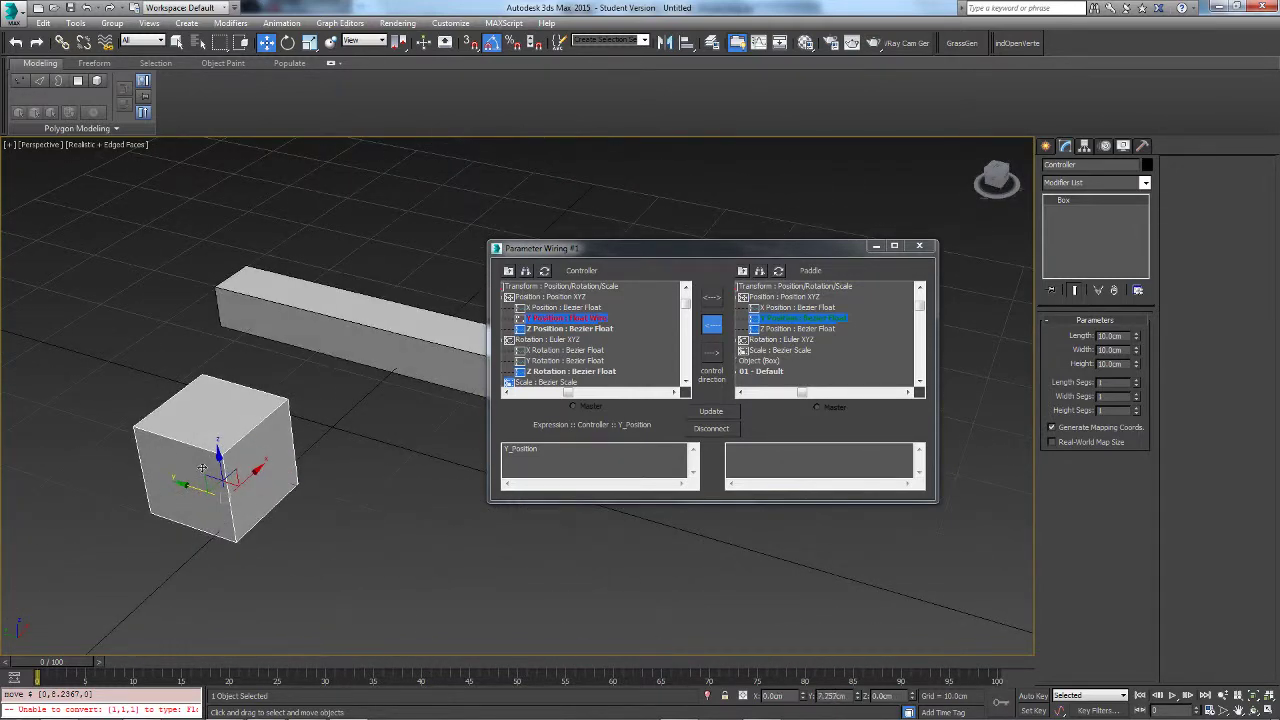
- Convert the Controller cube to an Editable Poly and enter its Element sub-object level
right_click(214, 405)
mouse_move(296, 539)
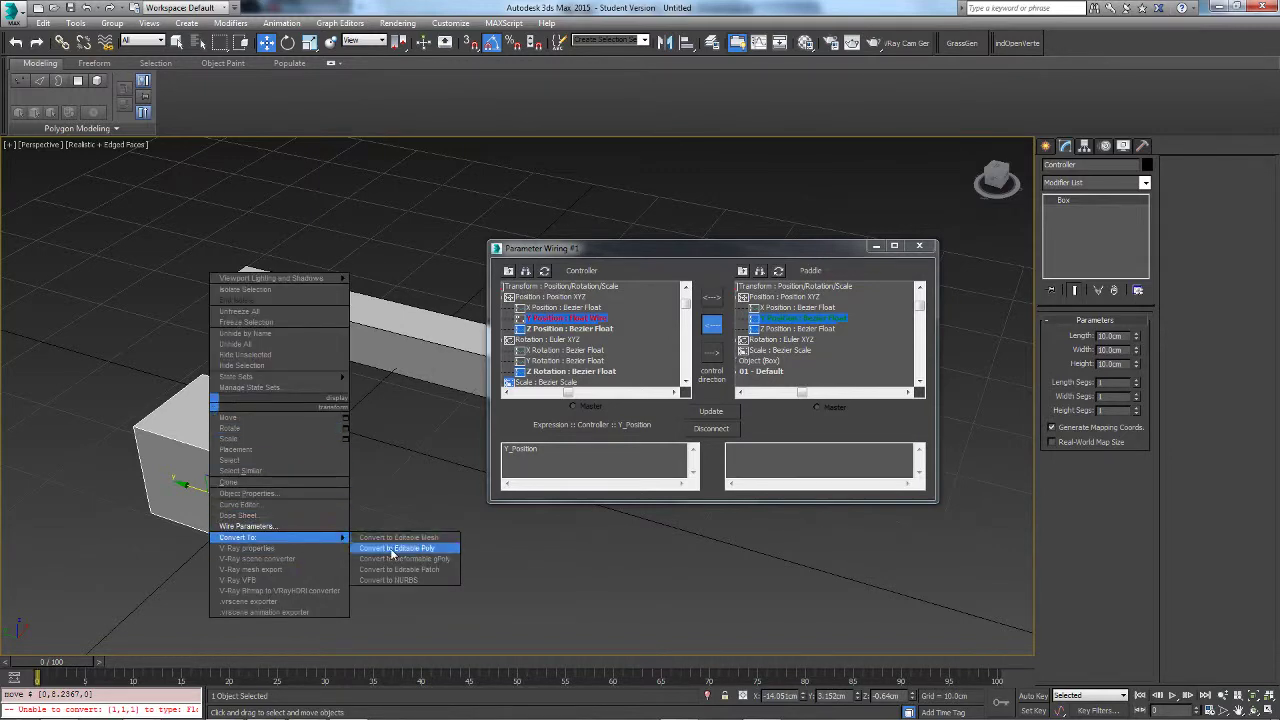
left_click(430, 548)
left_click(1125, 337)
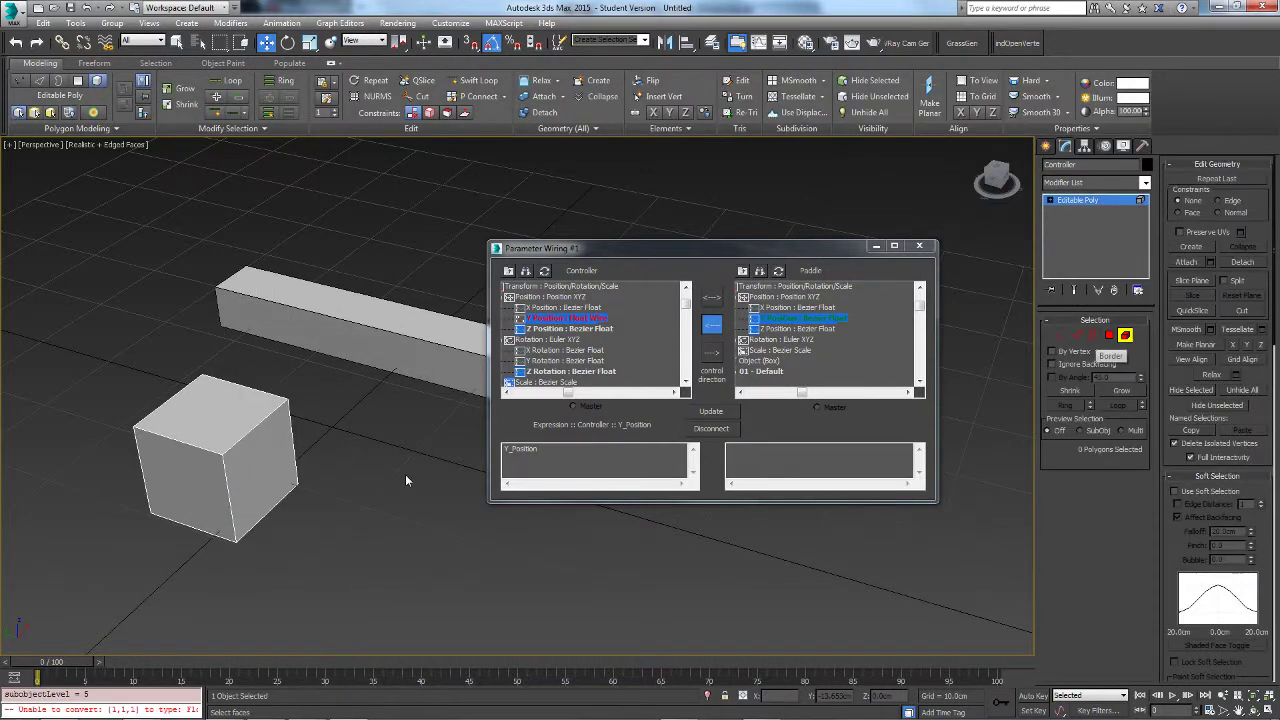
- Try moving the Controller cube's whole element along Y, and undo the move
left_click(214, 440)
middle_click_drag(214, 440, 181, 454, "alt")
left_click_drag(180, 453, 47, 444)
key("ctrl+z")
middle_click_drag(232, 442, 212, 462, "alt")
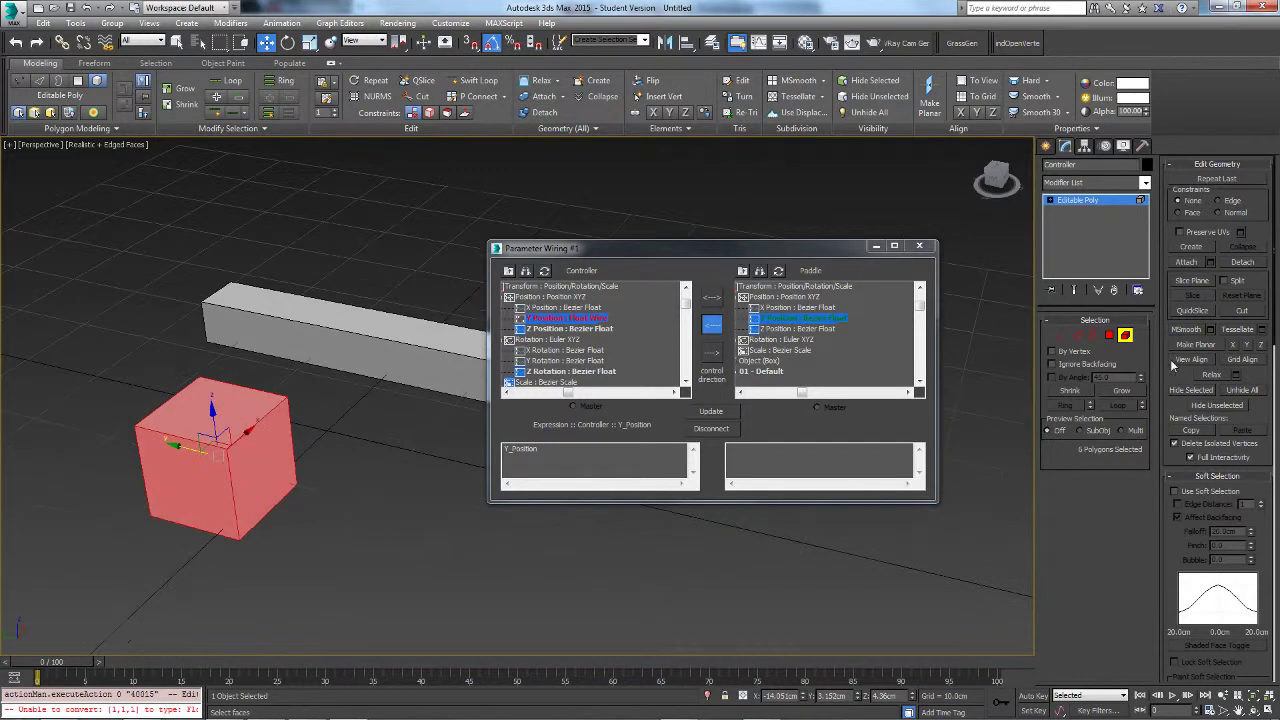
- Try raising the Controller cube's top polygon at polygon level, and undo it
left_click(1110, 337)
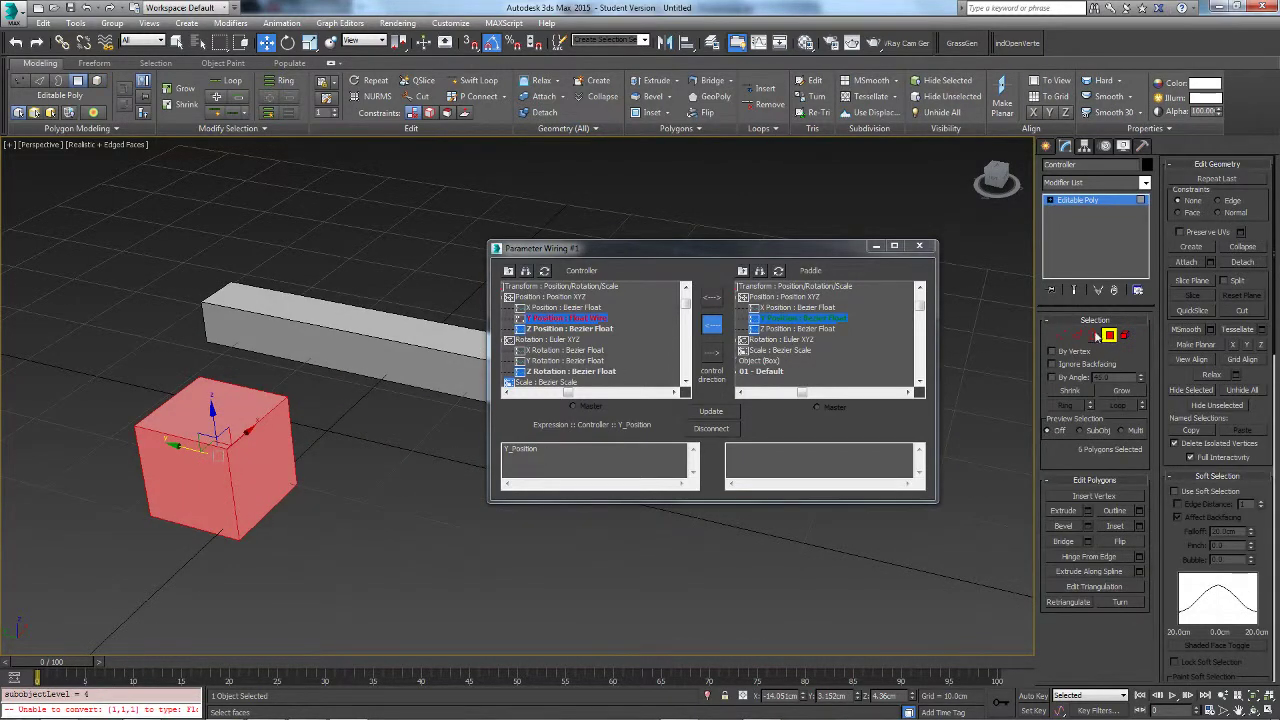
left_click(250, 416)
left_click_drag(207, 372, 206, 328)
key("ctrl+z")
- Try moving the cube's front top vertex about 7.63 cm along Y, undo it, and leave vertex editing
key("1")
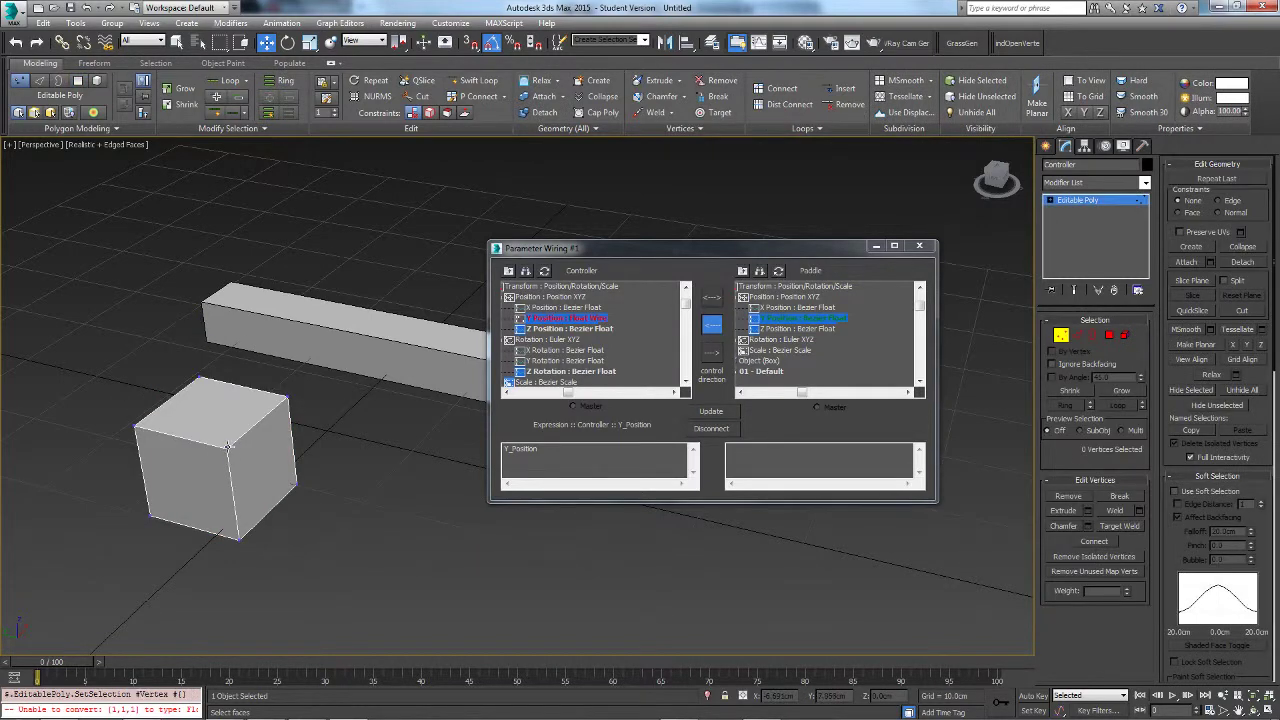
middle_click_drag(228, 446, 240, 460, "alt")
left_click(240, 460)
left_click_drag(213, 455, 295, 466)
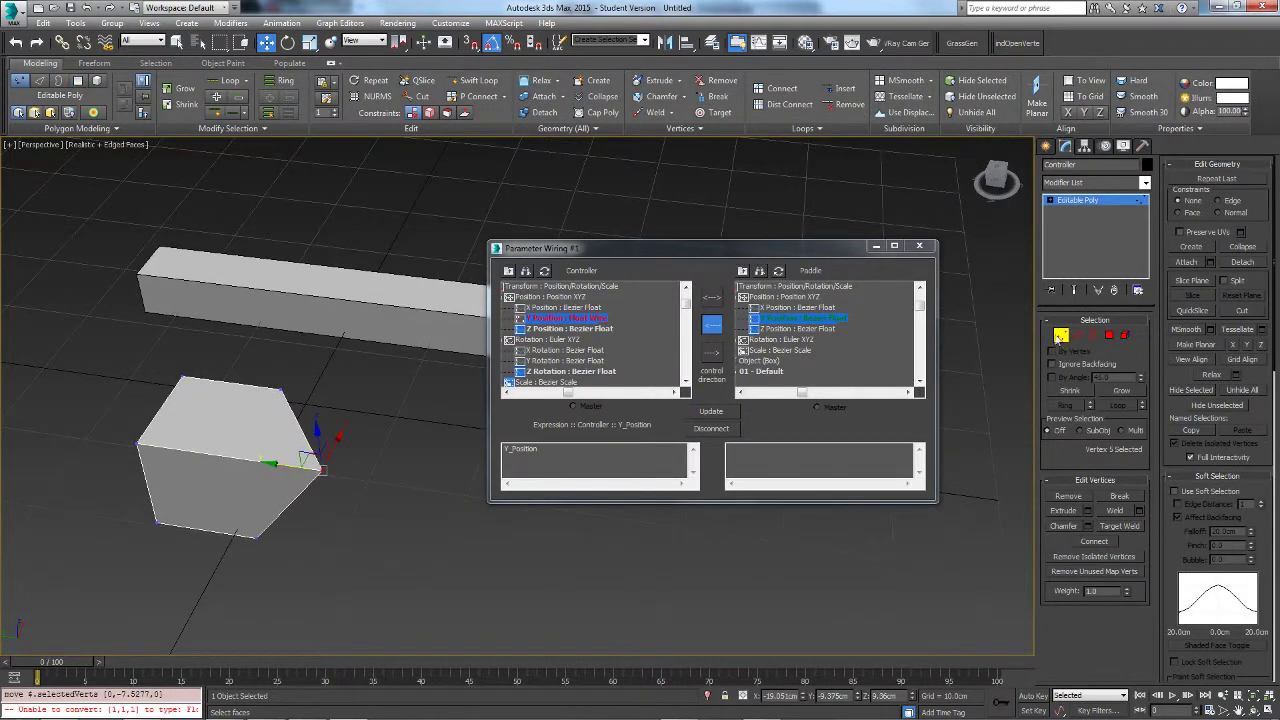
key("ctrl+z")
left_click(1060, 336)
- Try moving the Paddle bar to test the one-way wire, and undo the move
middle_click_drag(286, 372, 322, 353, "alt")
left_click(465, 389)
middle_click_drag(465, 389, 414, 385)
mouse_move(427, 412)
left_mouse_down()
mouse_move(395, 390)
mouse_move(438, 422)
left_mouse_up()
key("ctrl+z")
mouse_move(363, 408)
middle_mouse_down("alt")
mouse_move(360, 397)
mouse_move(380, 398)
middle_mouse_up("alt")
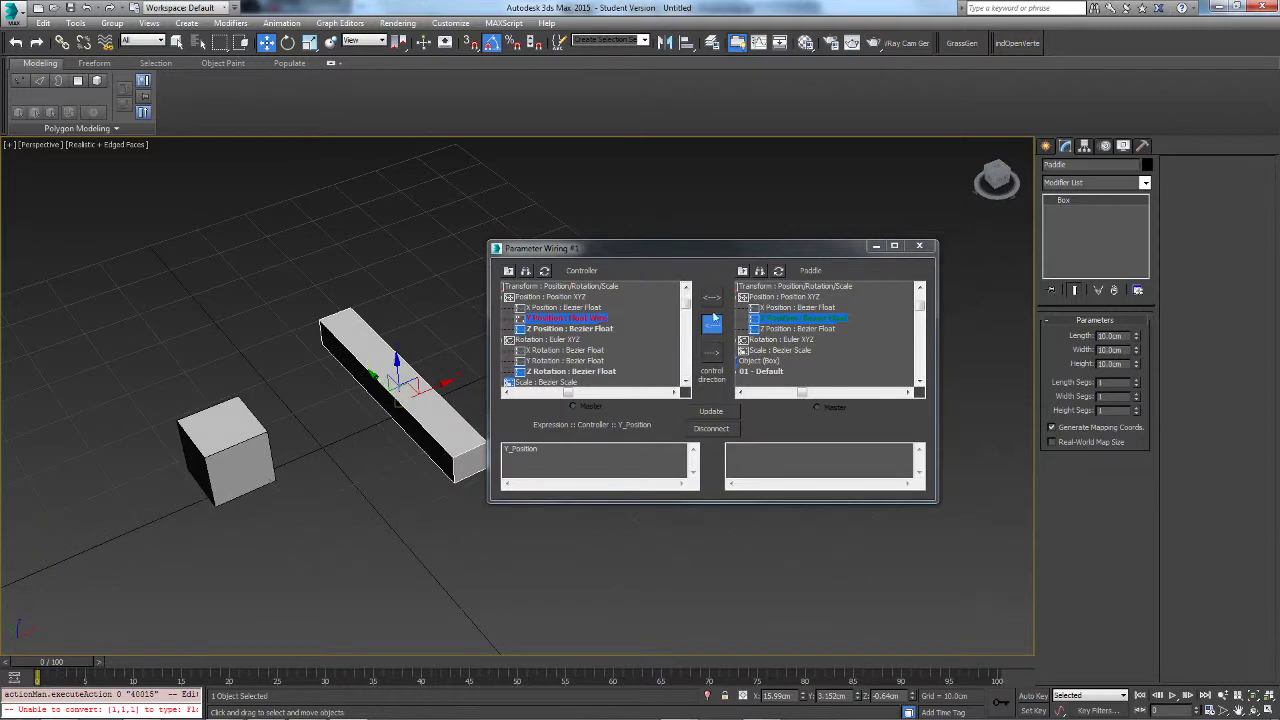
- Connect both Y Positions with two-way control, test it by moving the Paddle along Y, and undo that move
left_click(713, 300)
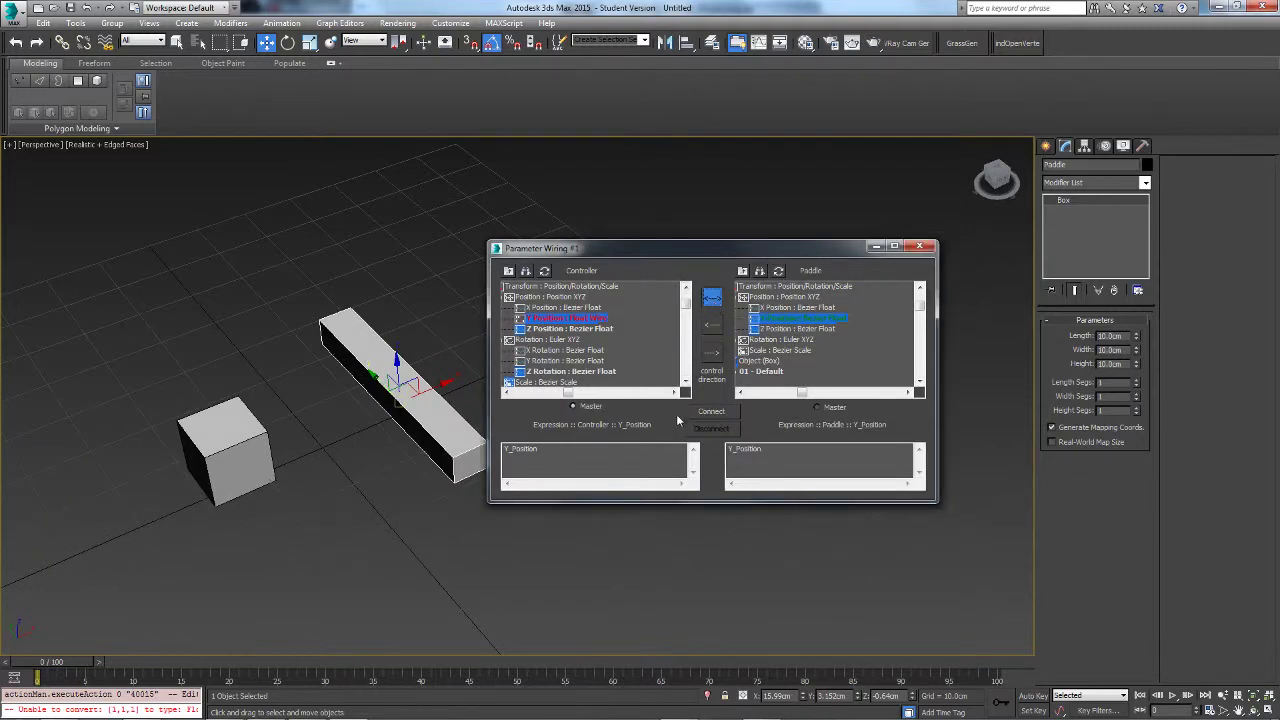
left_click(704, 411)
mouse_move(376, 380)
left_mouse_down()
mouse_move(384, 391)
mouse_move(371, 373)
left_mouse_up()
left_click(306, 466)
key("ctrl+z")
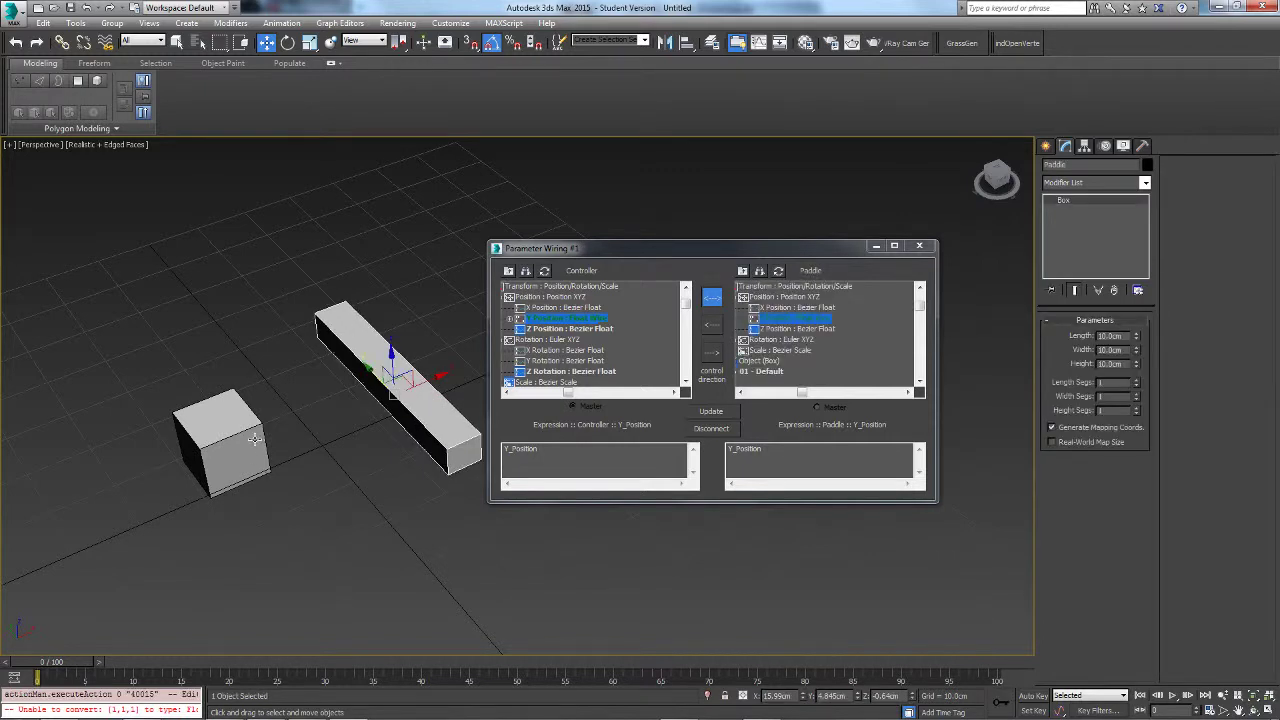
- Test the two-way wire by moving the Controller cube along Y, and undo the move
left_click(252, 436)
mouse_move(212, 448)
left_mouse_down()
mouse_move(220, 462)
mouse_move(210, 450)
left_mouse_up()
key("ctrl+z")
middle_click_drag(214, 440, 369, 369, "alt")
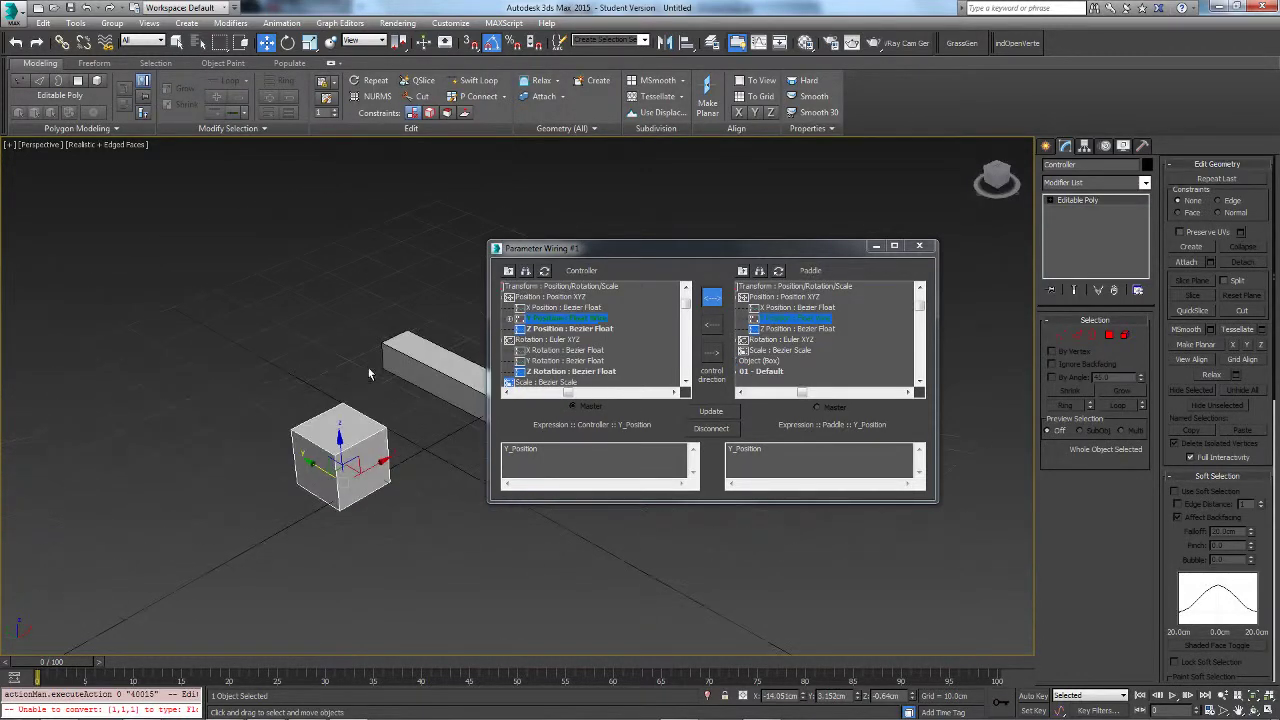
left_click_drag(626, 250, 748, 257)
scroll(371, 375, "up", 5)
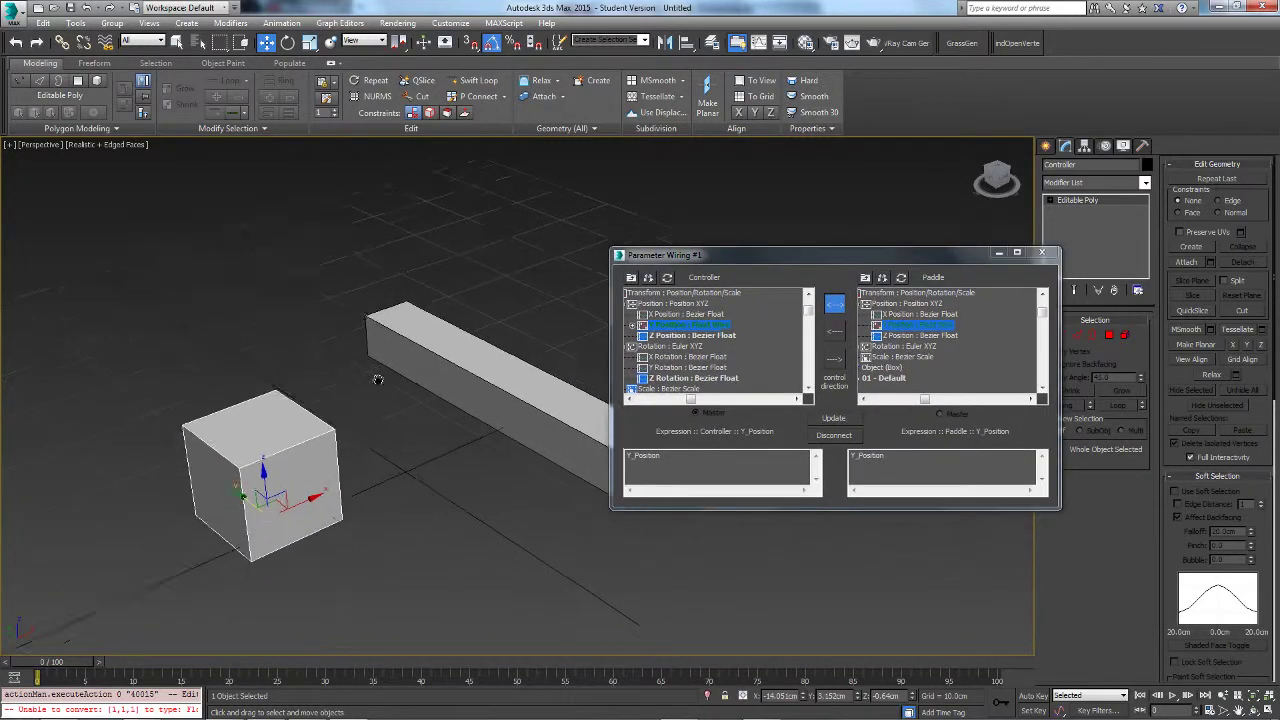
scroll(340, 373, "down", 3)
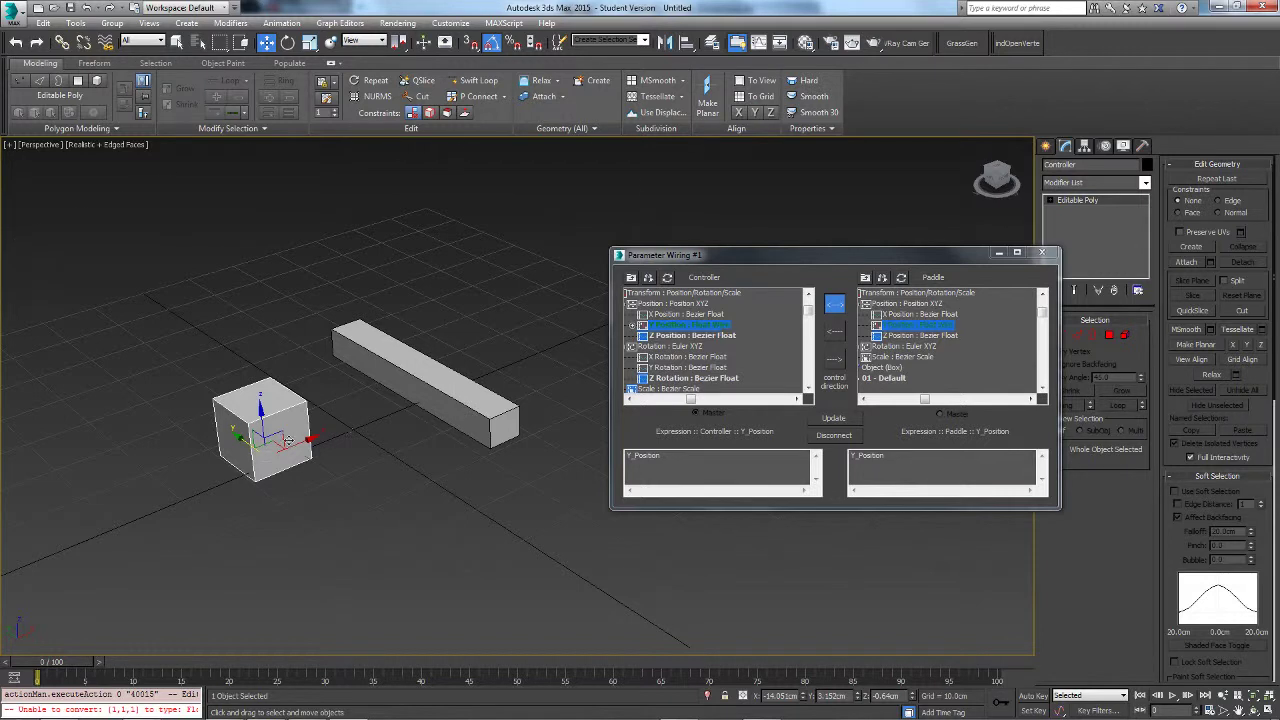
middle_click_drag(288, 440, 333, 451, "alt")
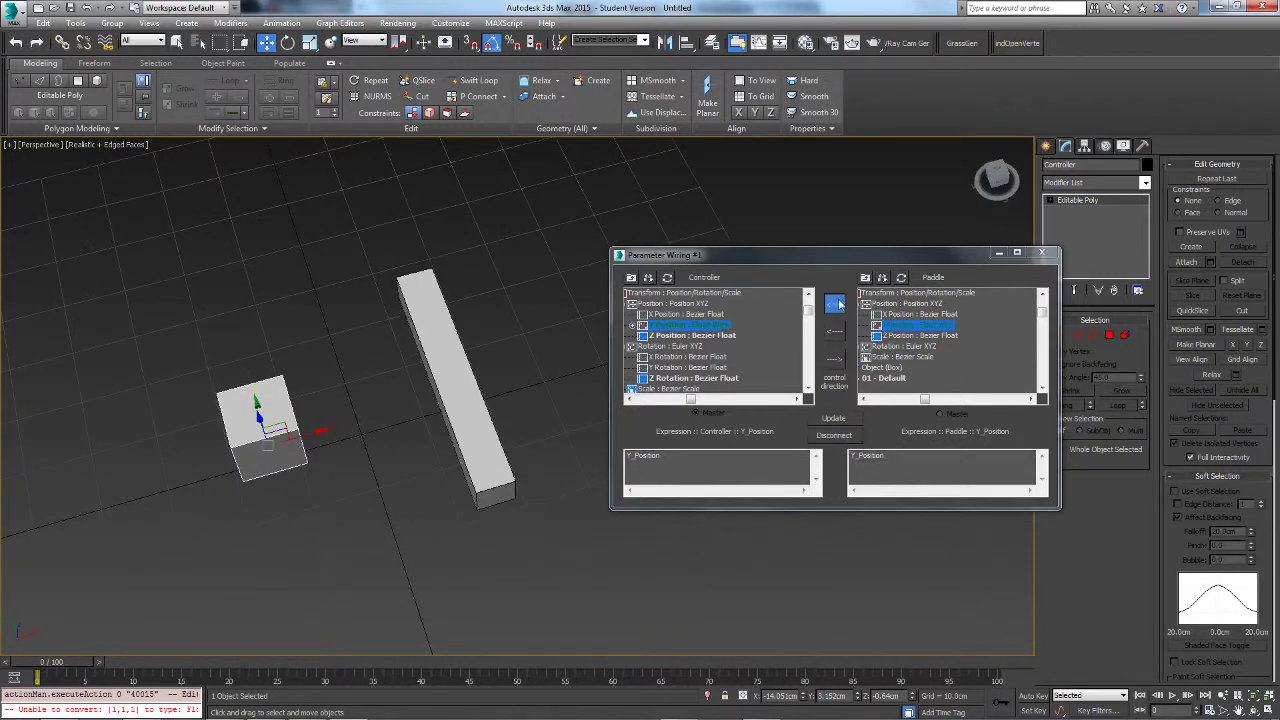
- Disconnect the two-way Y Position wire, then try rotating the Controller cube 30 degrees about Z and undo the rotation
left_click(836, 436)
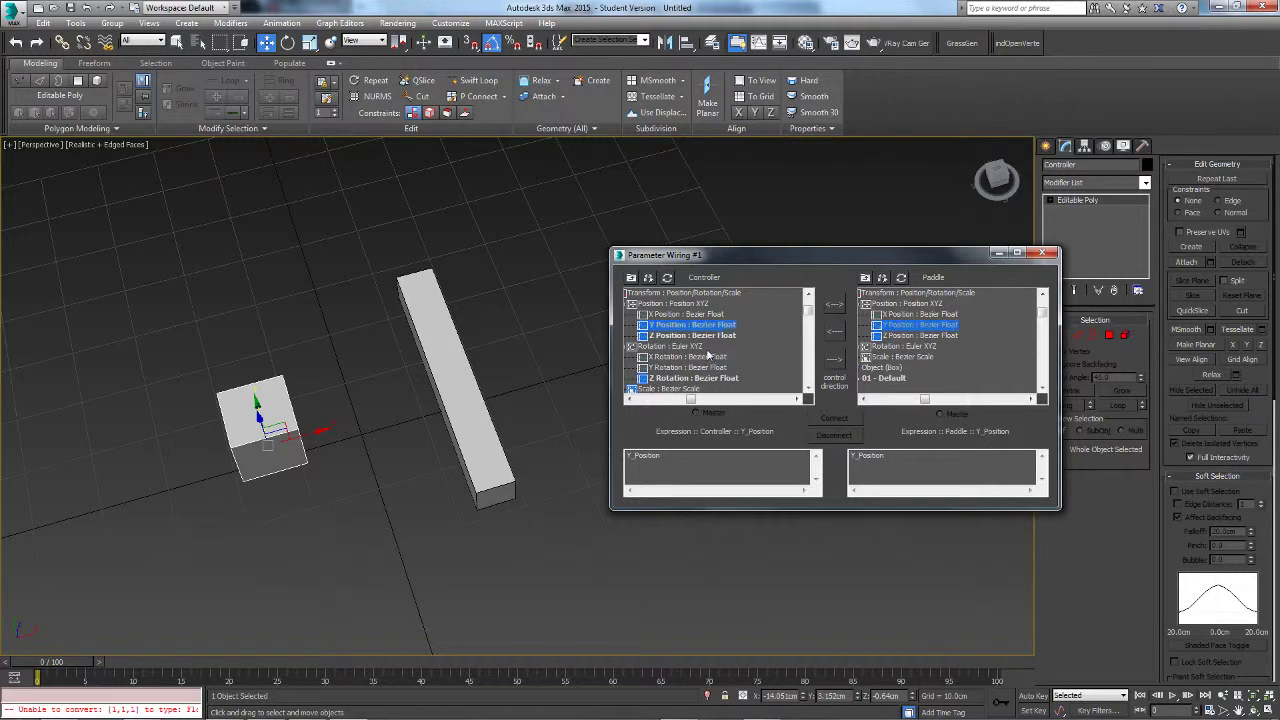
middle_click_drag(415, 421, 425, 396, "alt")
scroll(426, 394, "up", 3)
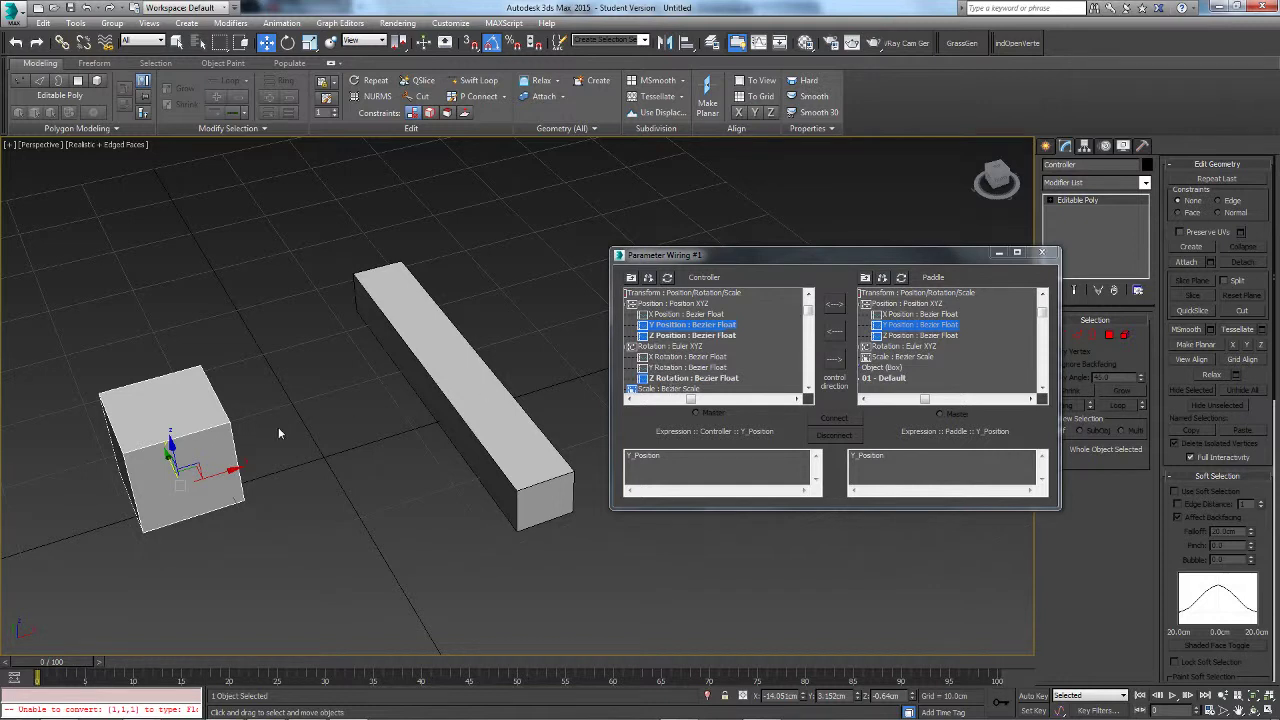
key("e")
left_click_drag(203, 515, 228, 512)
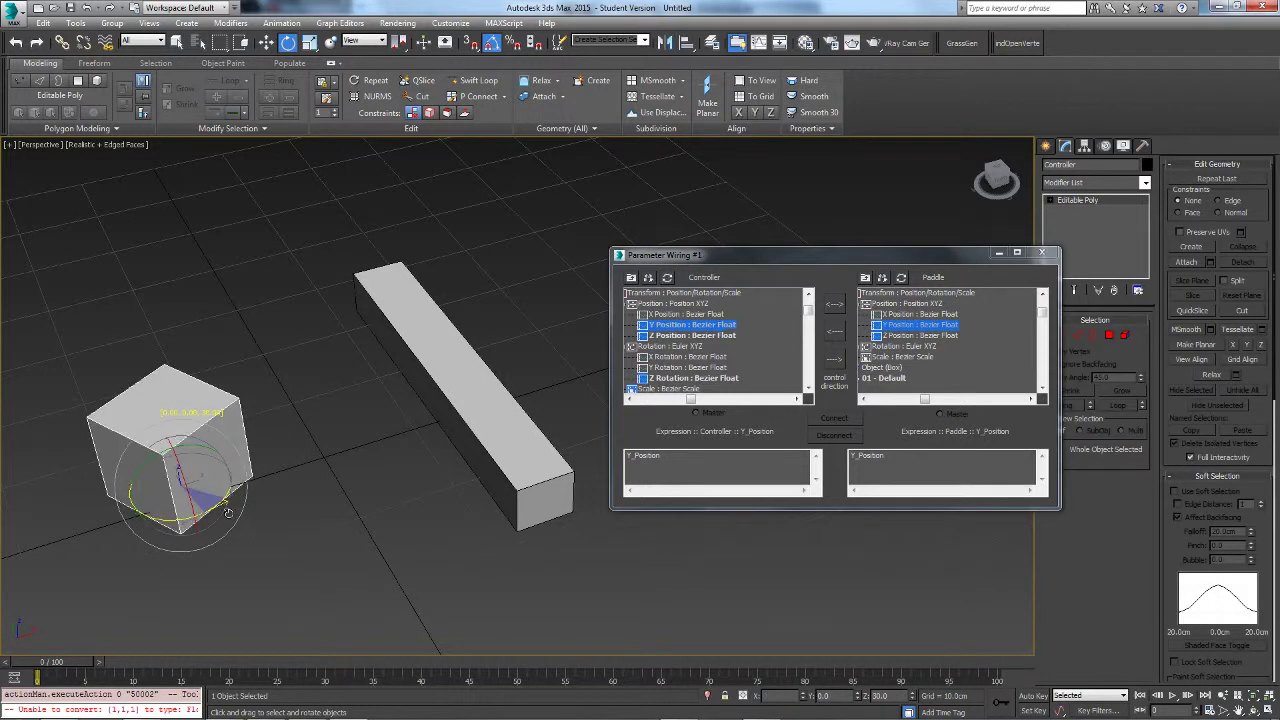
key("ctrl+z")
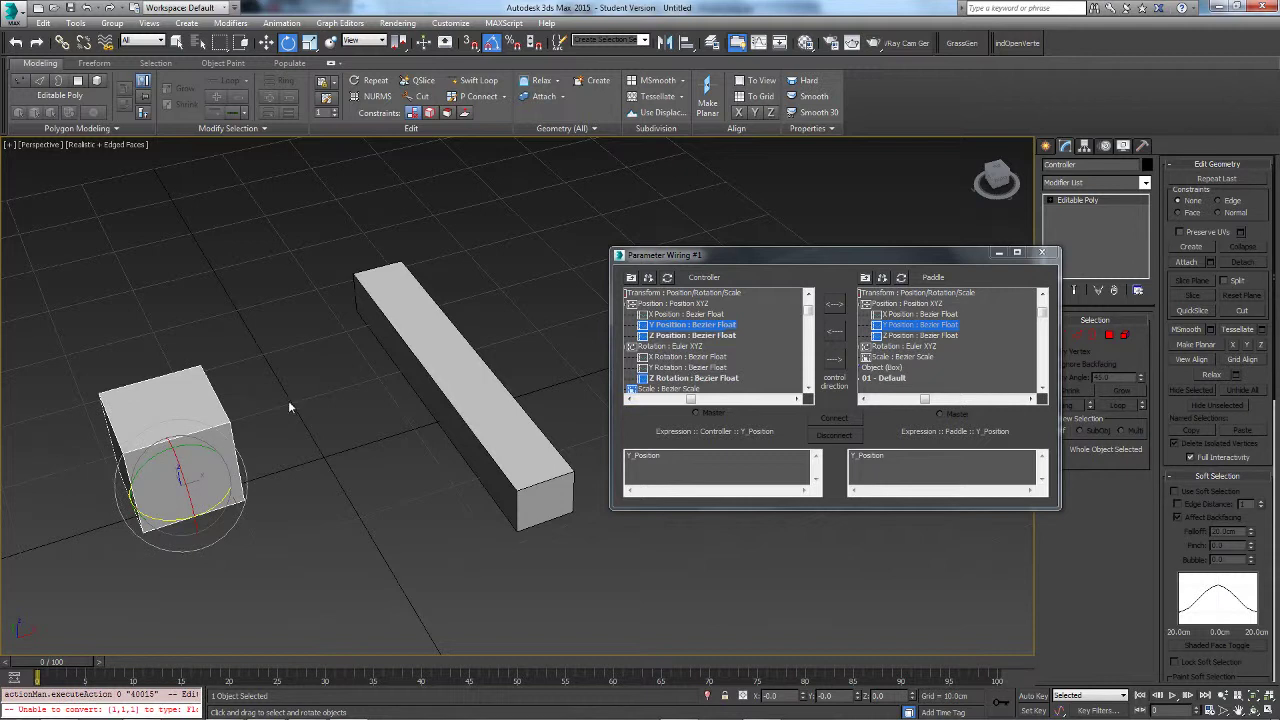
- Wire the Controller's Z Rotation to the Paddle's Y Position with one-way control from Controller to Paddle
middle_click_drag(290, 407, 311, 408)
left_click(680, 378)
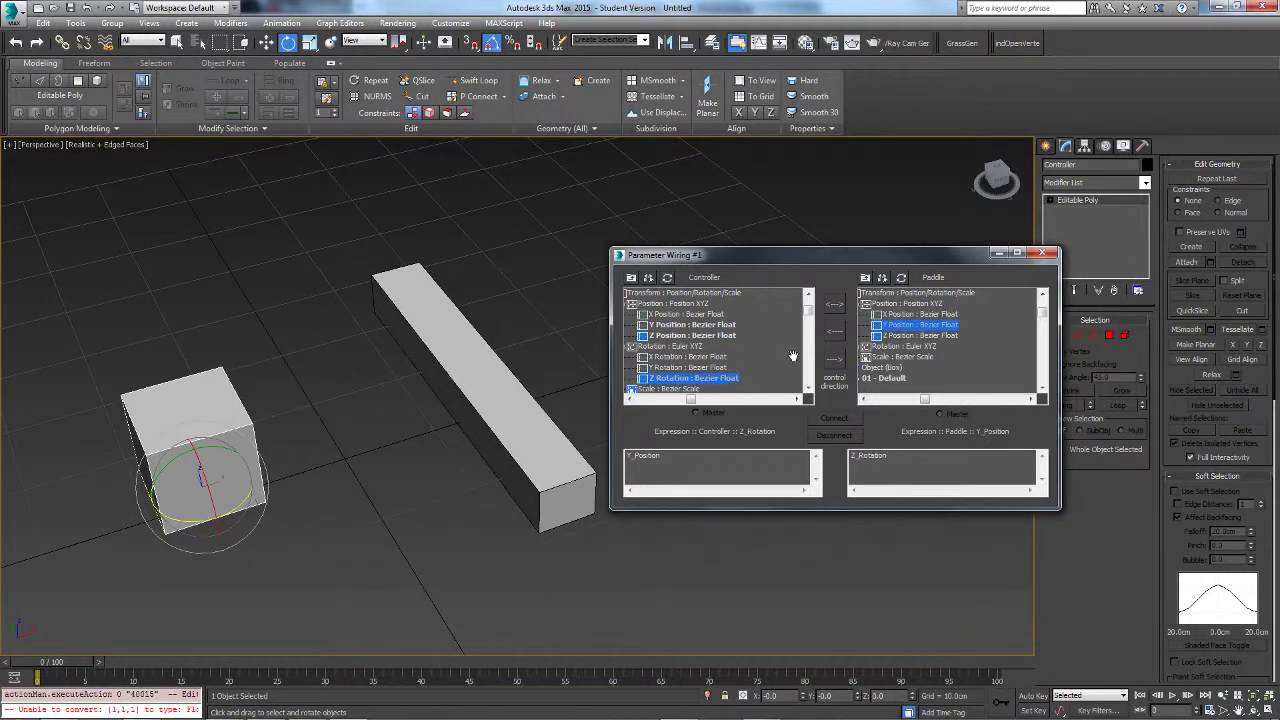
left_click(838, 364)
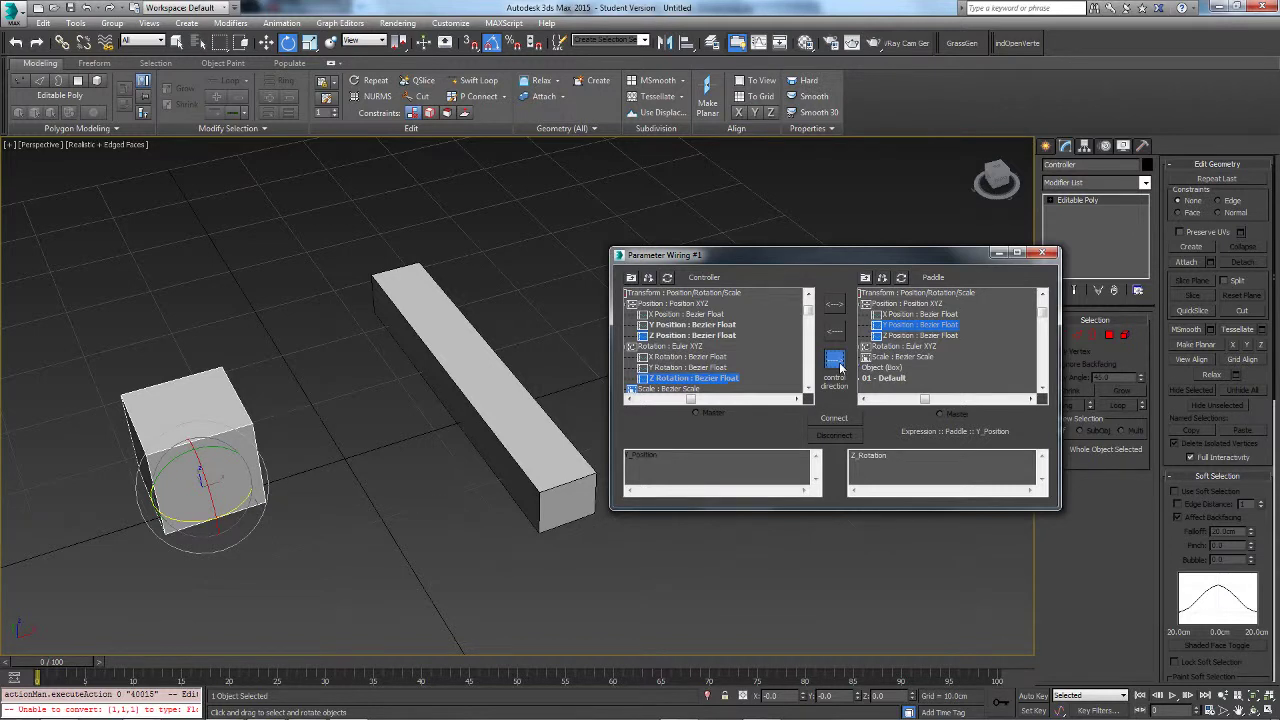
left_click(834, 419)
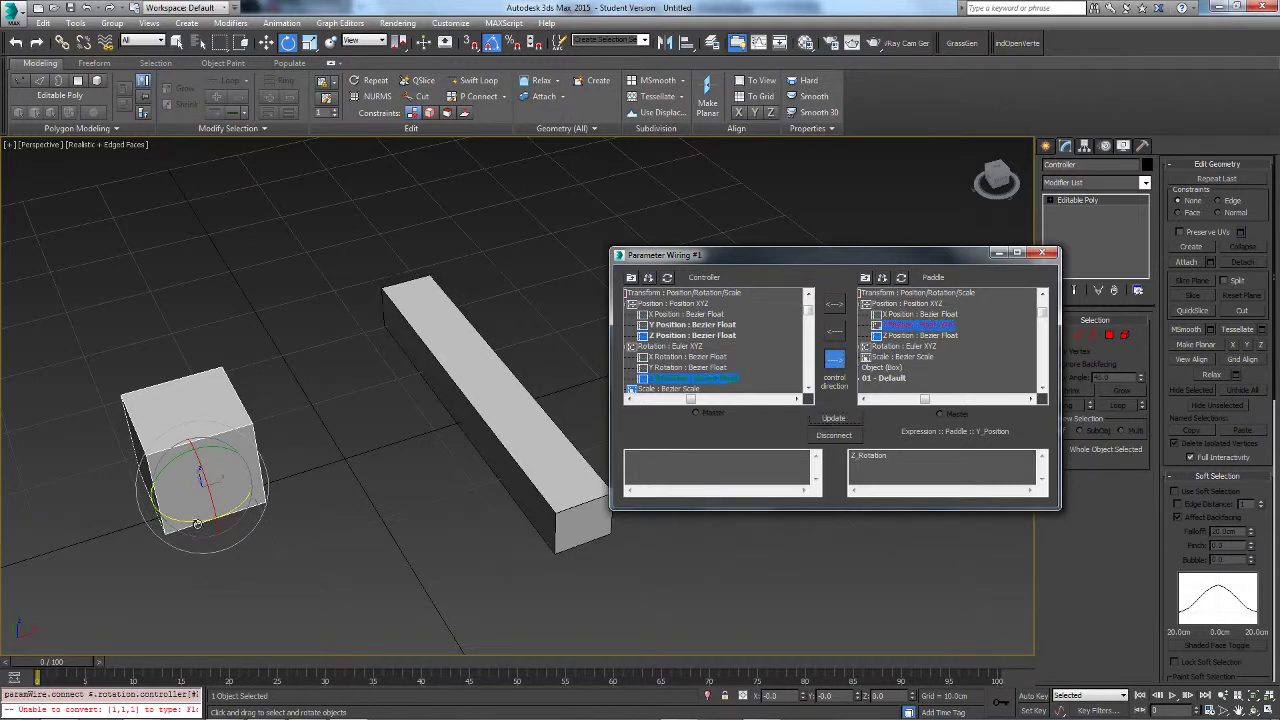
- Test the rotation wire by turning the Controller cube about Z in both directions, and undo the rotations
mouse_move(197, 524)
left_mouse_down()
mouse_move(185, 528)
mouse_move(196, 521)
left_mouse_up()
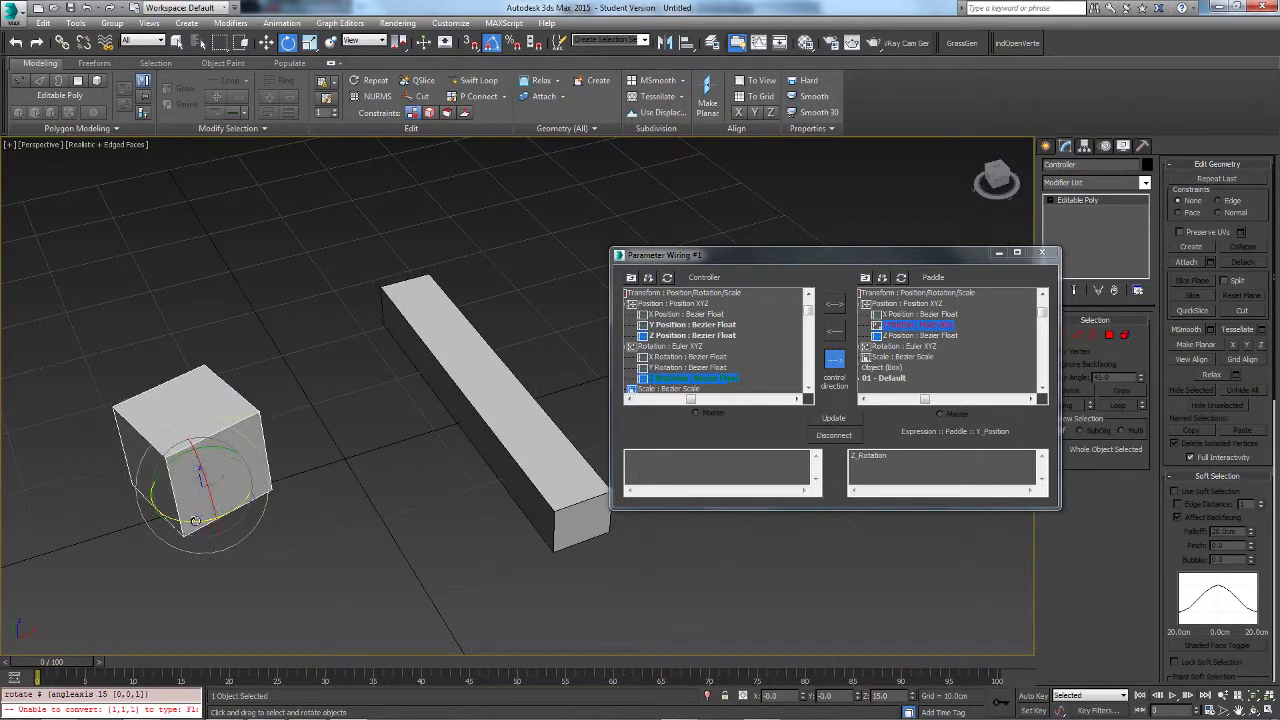
middle_click_drag(196, 521, 406, 514, "alt")
left_click_drag(334, 511, 240, 491)
middle_click_drag(240, 491, 354, 420, "alt")
- Set the Paddle's Y Position expression to Z_Rotation*30 and update the wire
left_click(914, 457)
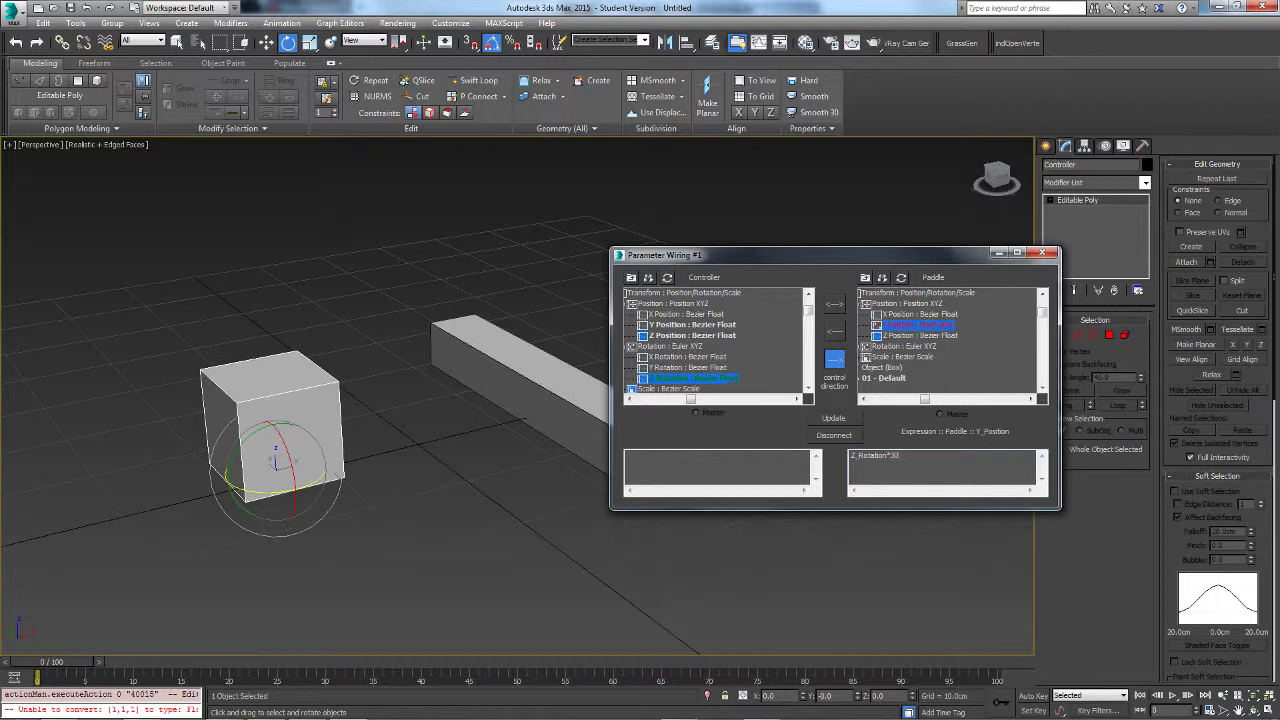
left_click(846, 420)
- Test the multiplied expression by rotating the Controller cube about Z in both directions, including 125 degrees, and undo both rotations
left_click_drag(293, 487, 382, 487)
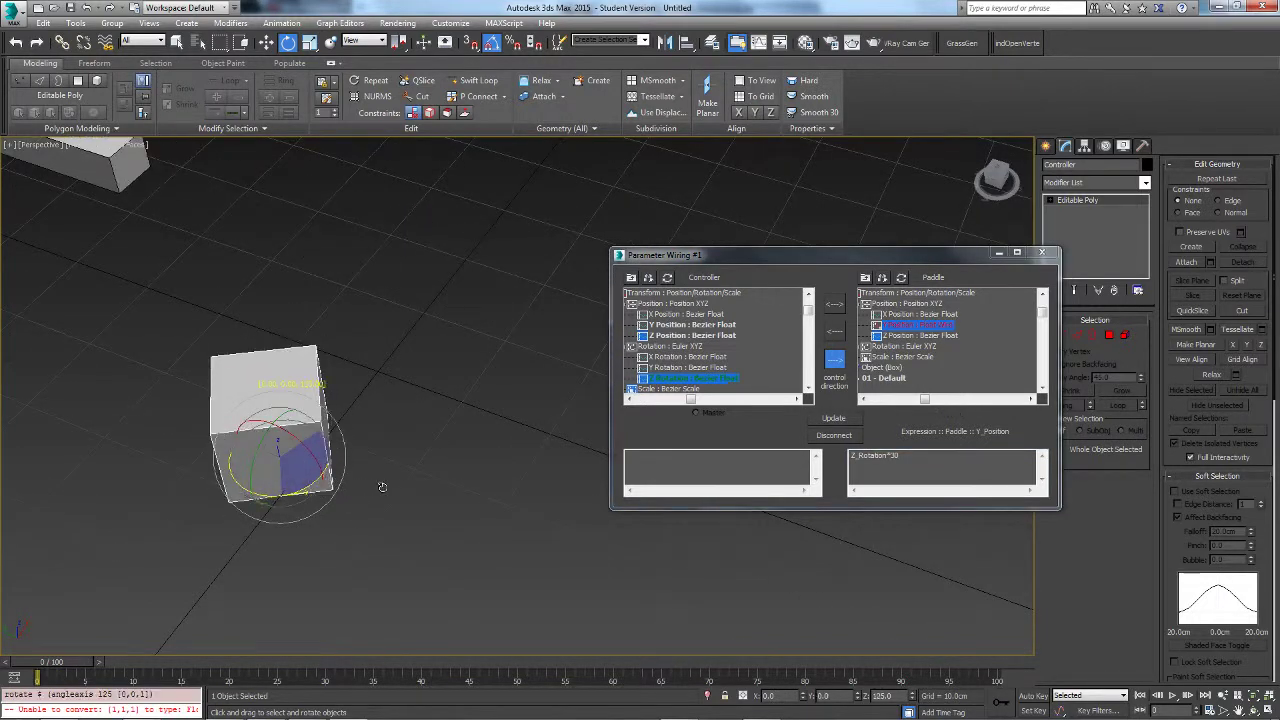
scroll(380, 487, "down", 3)
middle_click_drag(357, 489, 280, 488, "alt")
scroll(280, 488, "down", 3)
left_click_drag(300, 498, 193, 494)
key("ctrl+z")
middle_click_drag(235, 468, 284, 402, "alt")
key("ctrl+z")
middle_click_drag(374, 460, 430, 435, "alt")
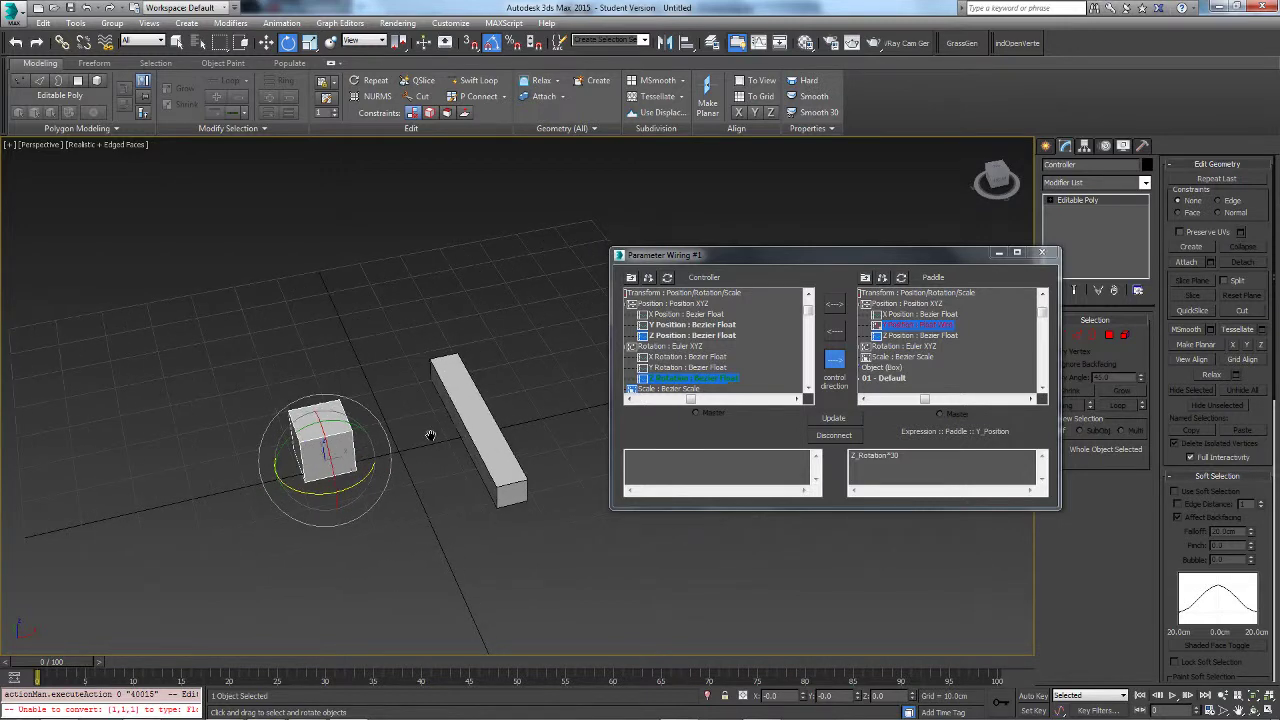
scroll(434, 430, "up", 3)
scroll(435, 427, "down", 3)
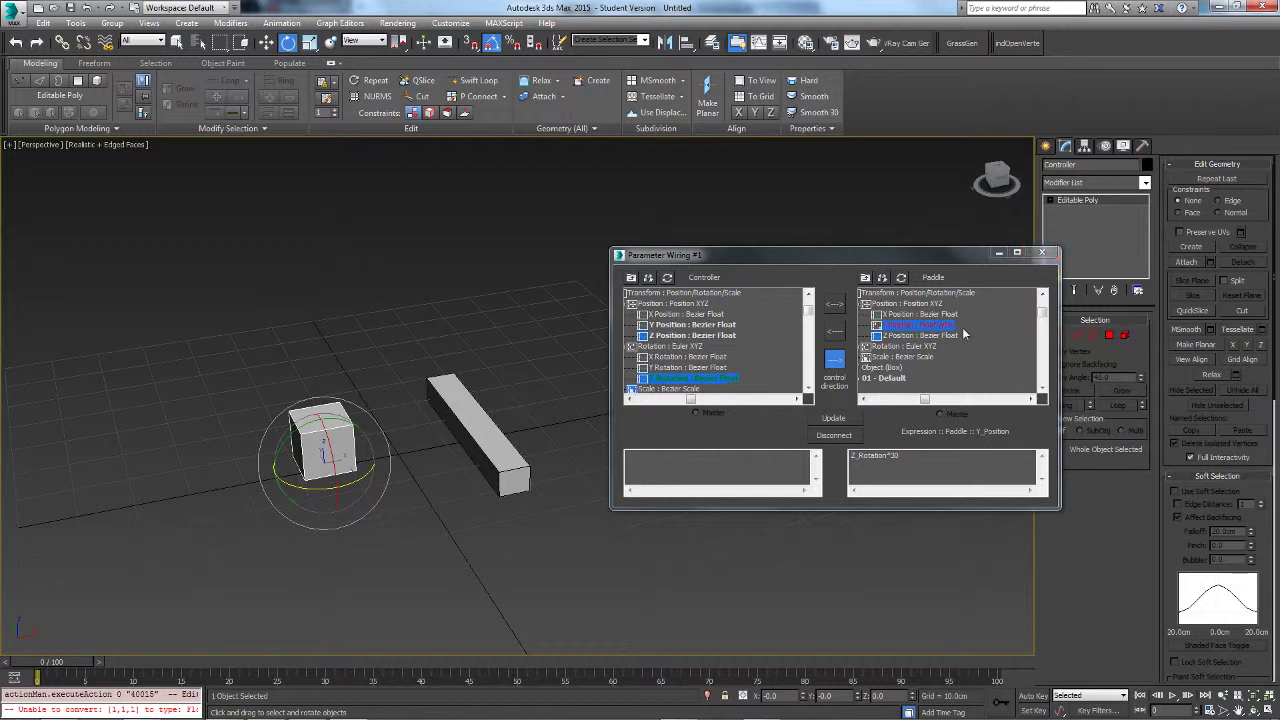
- Close the Parameter Wiring dialog and hide the Paddle layer in the Layer Explorer
left_click(1042, 252)
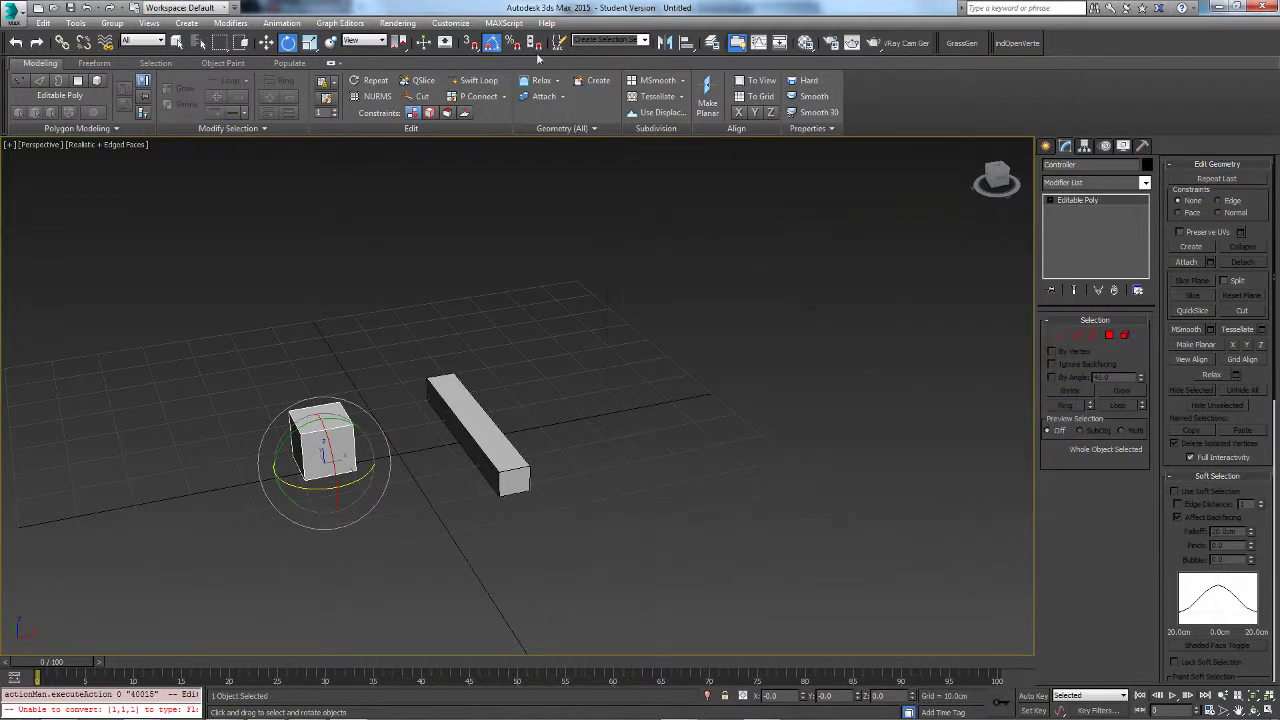
left_click(709, 42)
left_click(23, 87)
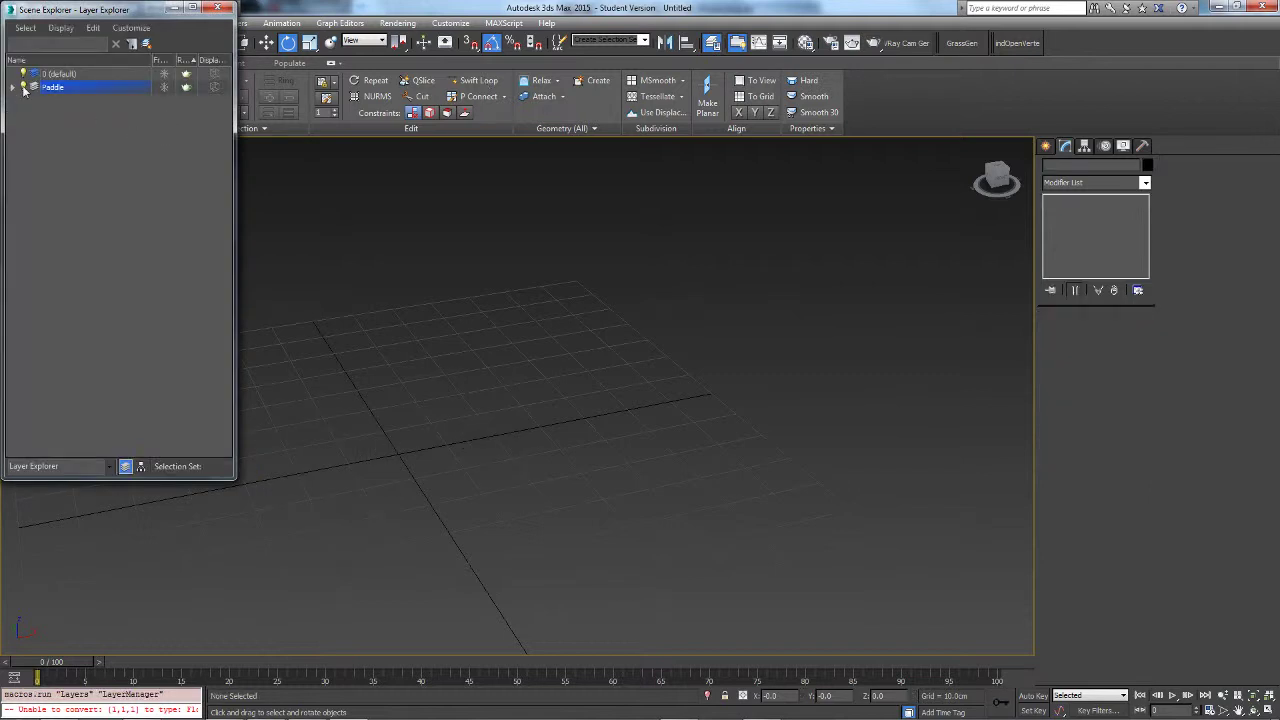
left_click(217, 8)
- Create a cylinder centred on the grid origin in the Top view with snapping on, about 36 cm in radius and 20 cm high
left_click(1050, 145)
left_click(1071, 259)
key("t")
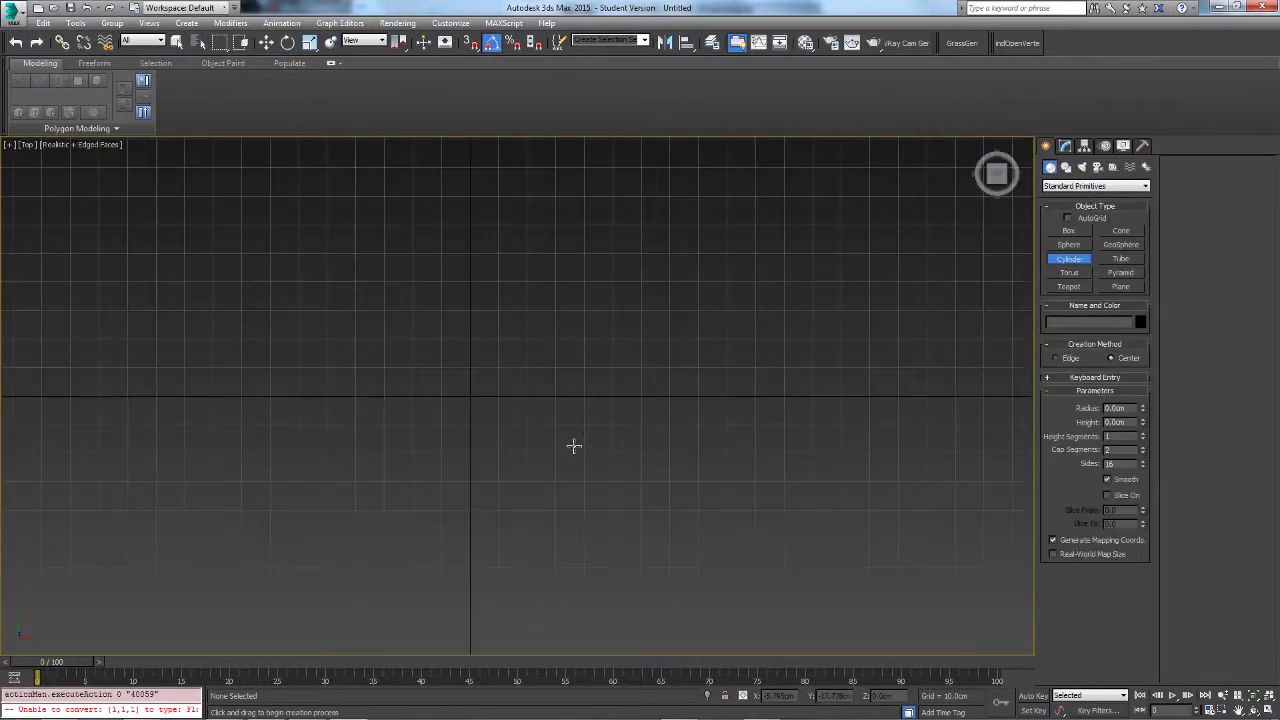
key("s")
left_click_drag(516, 396, 557, 478)
left_click(546, 434)
right_click(547, 431)
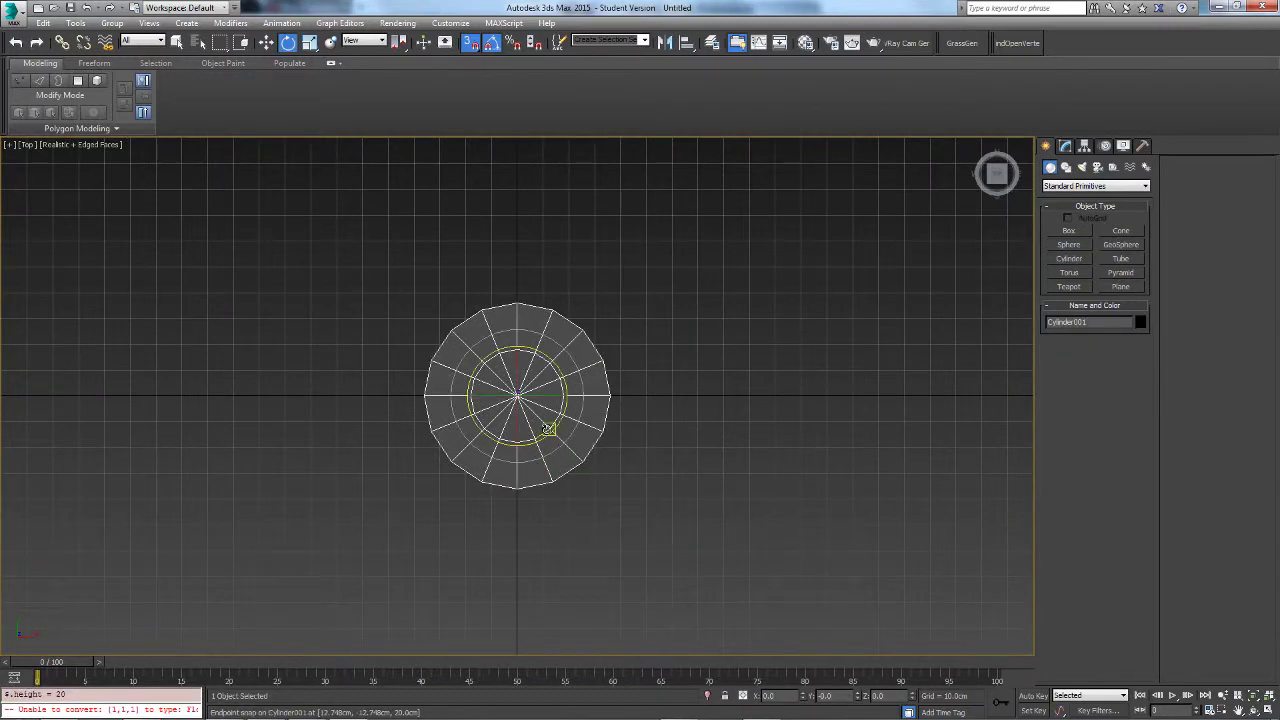
- Return to the perspective view with snapping off and set the cylinder's height to 7 cm
key("p")
key("w")
middle_click_drag(547, 429, 583, 326, "alt")
scroll(583, 326, "down", 3)
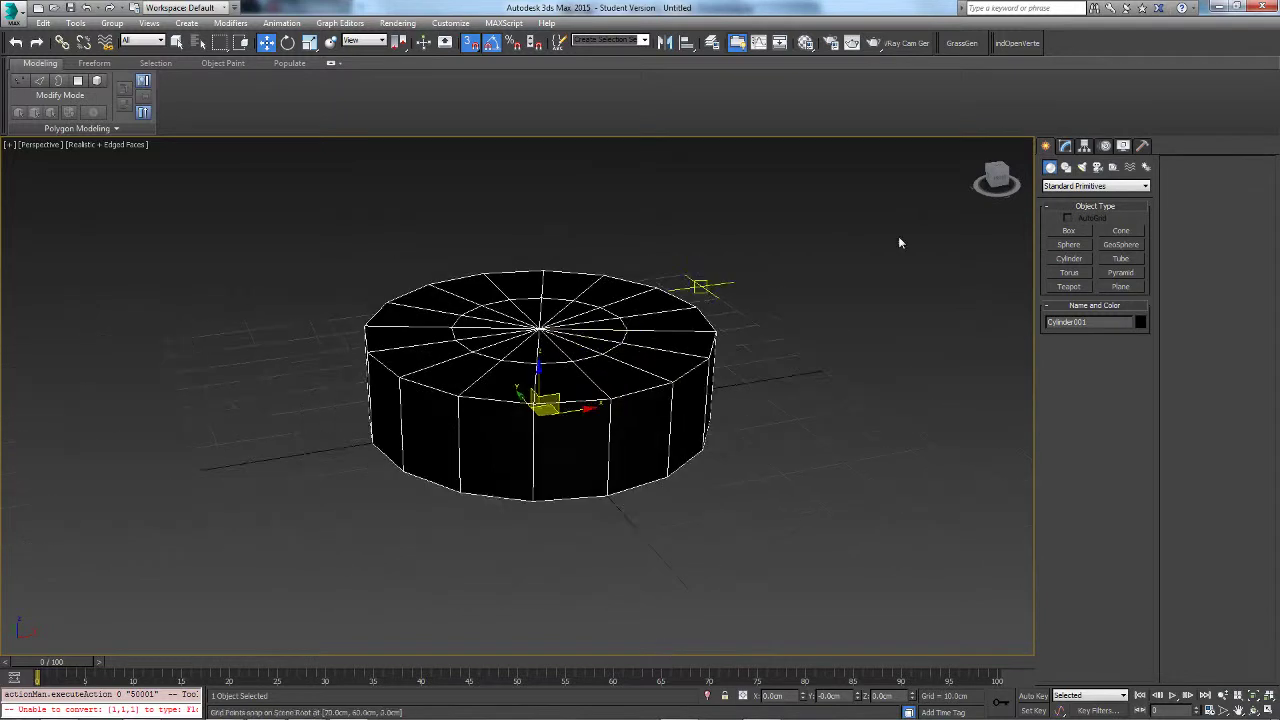
left_click(1064, 147)
key("s")
middle_click_drag(617, 394, 542, 442)
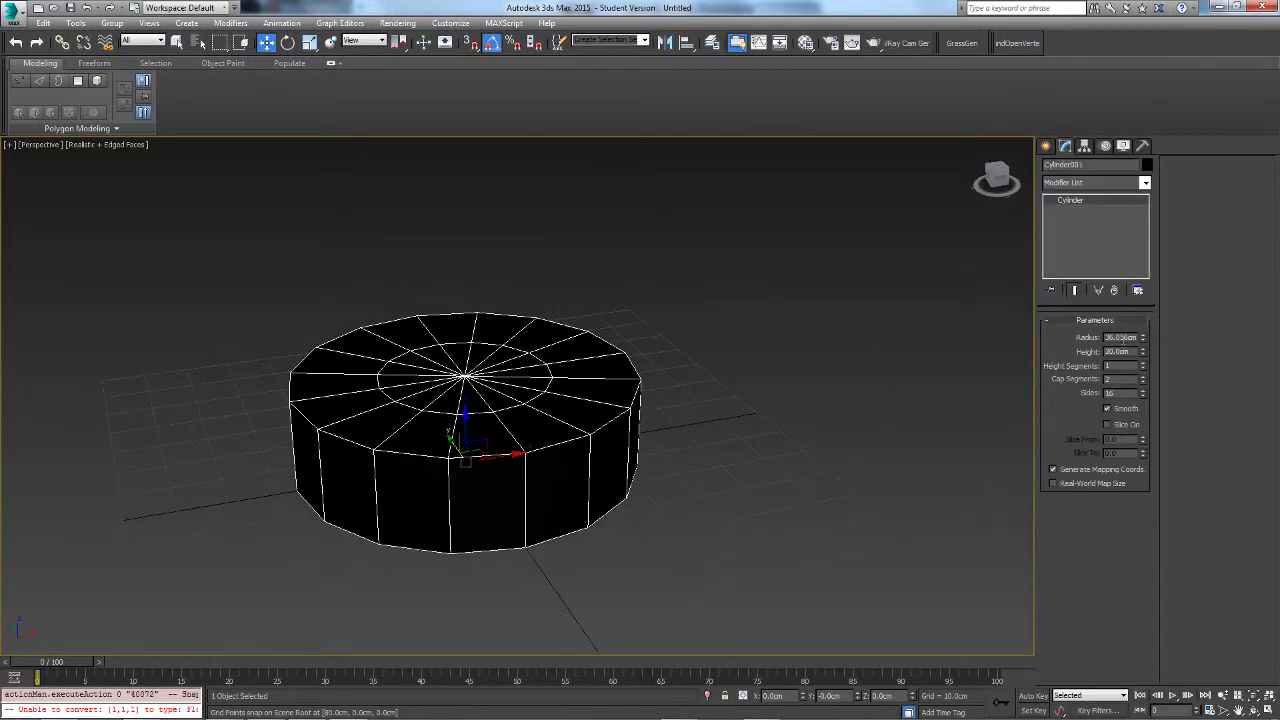
type("7")
key("Return")
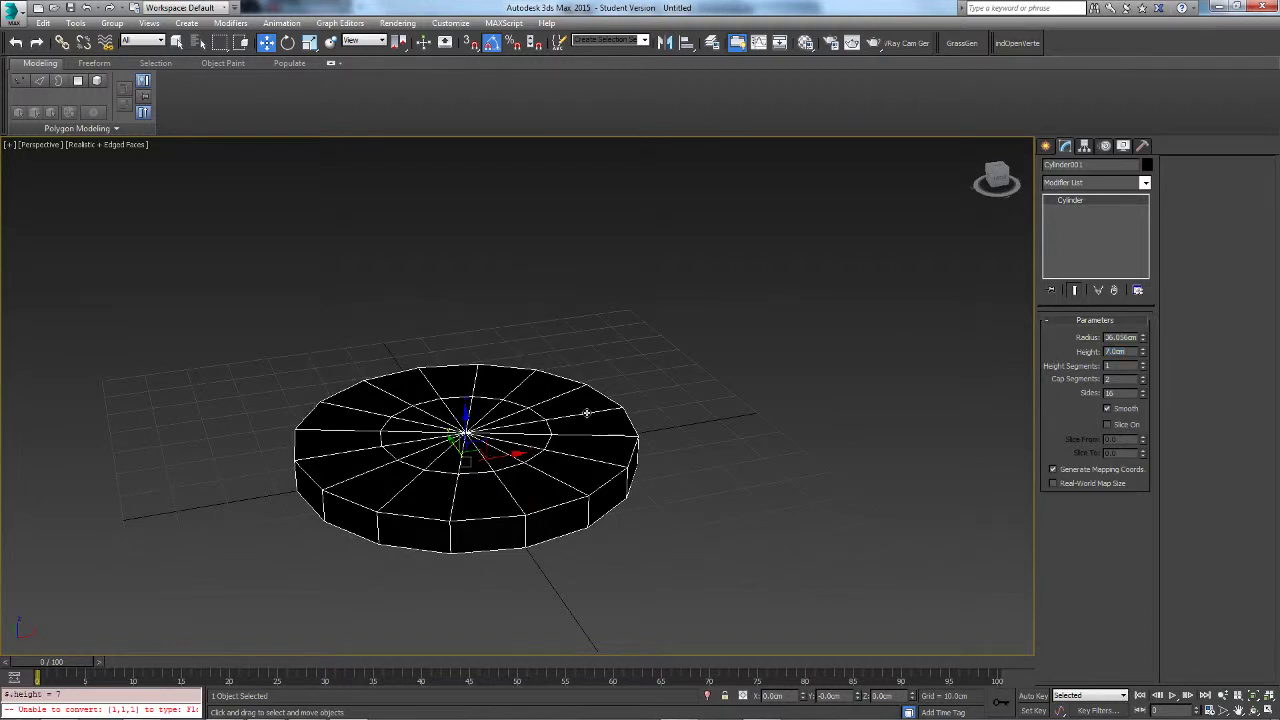
- Set the cylinder's radius to 44 cm and its number of sides to 44
middle_click_drag(586, 409, 580, 394, "alt")
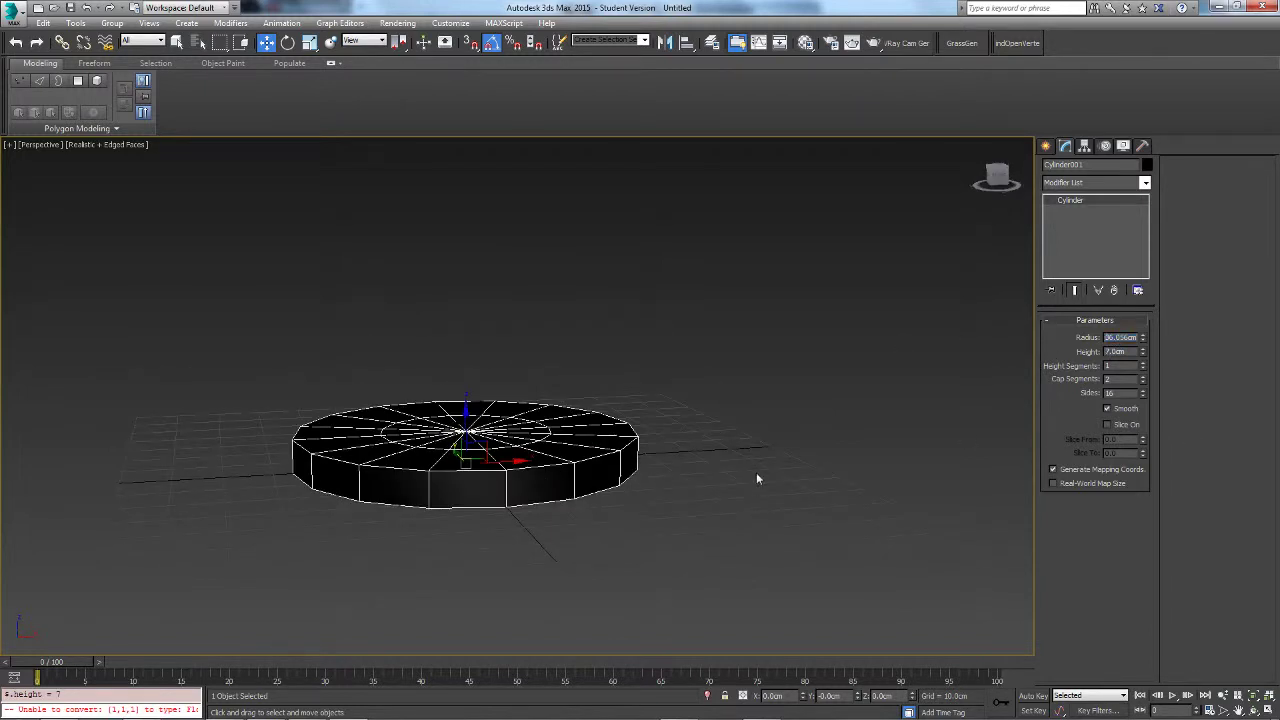
middle_click_drag(757, 477, 788, 479, "alt")
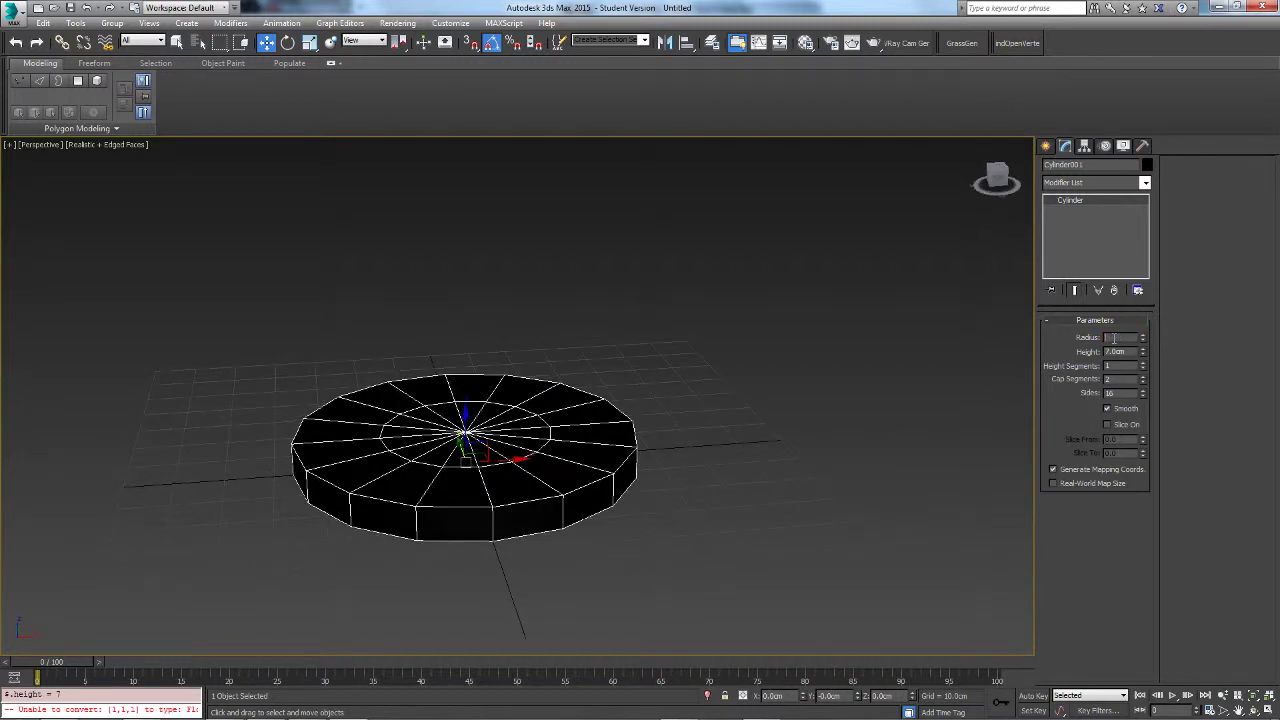
key("Return")
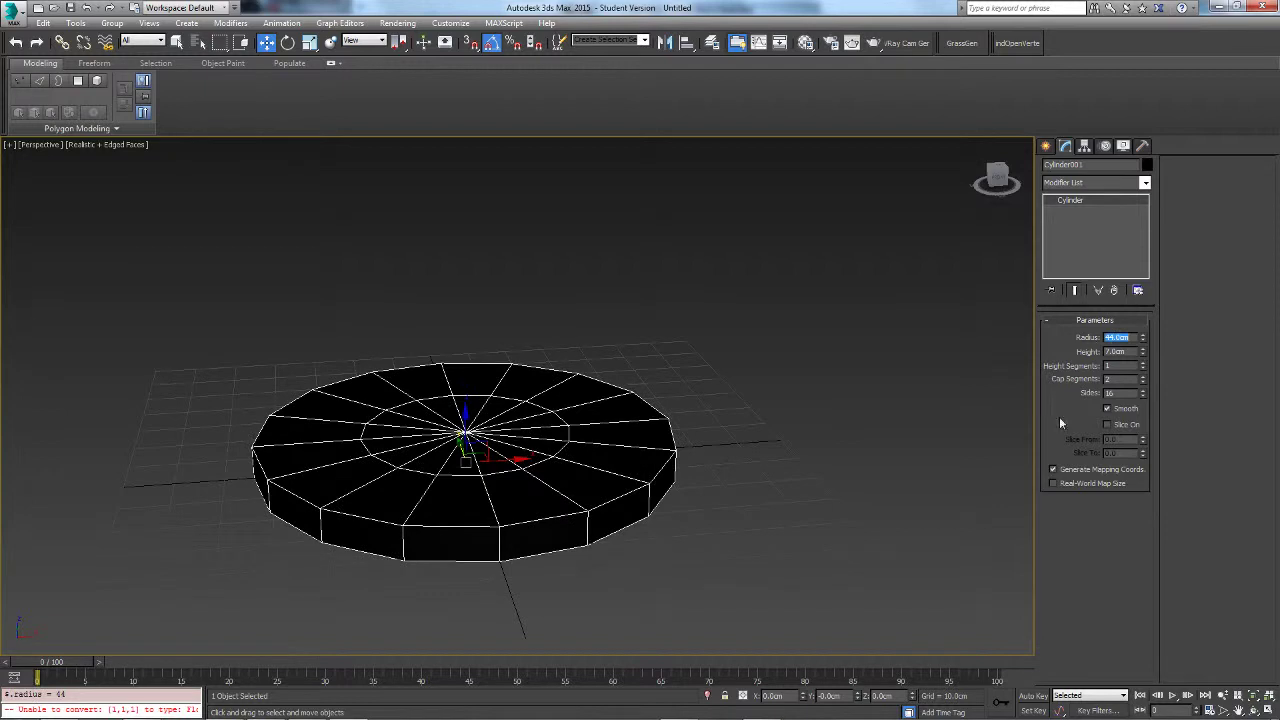
double_click(1108, 393)
type("44")
key("Return")
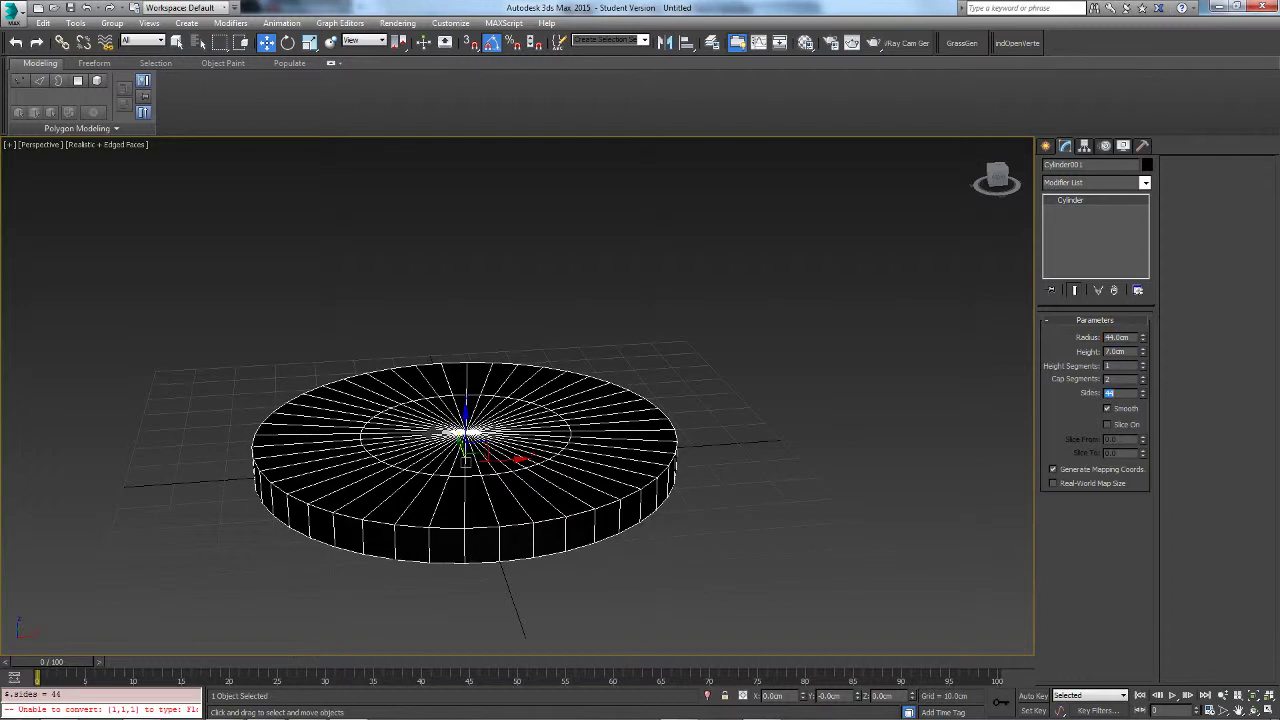
- Add an Edit Poly modifier to the cylinder
scroll(514, 372, "up", 4)
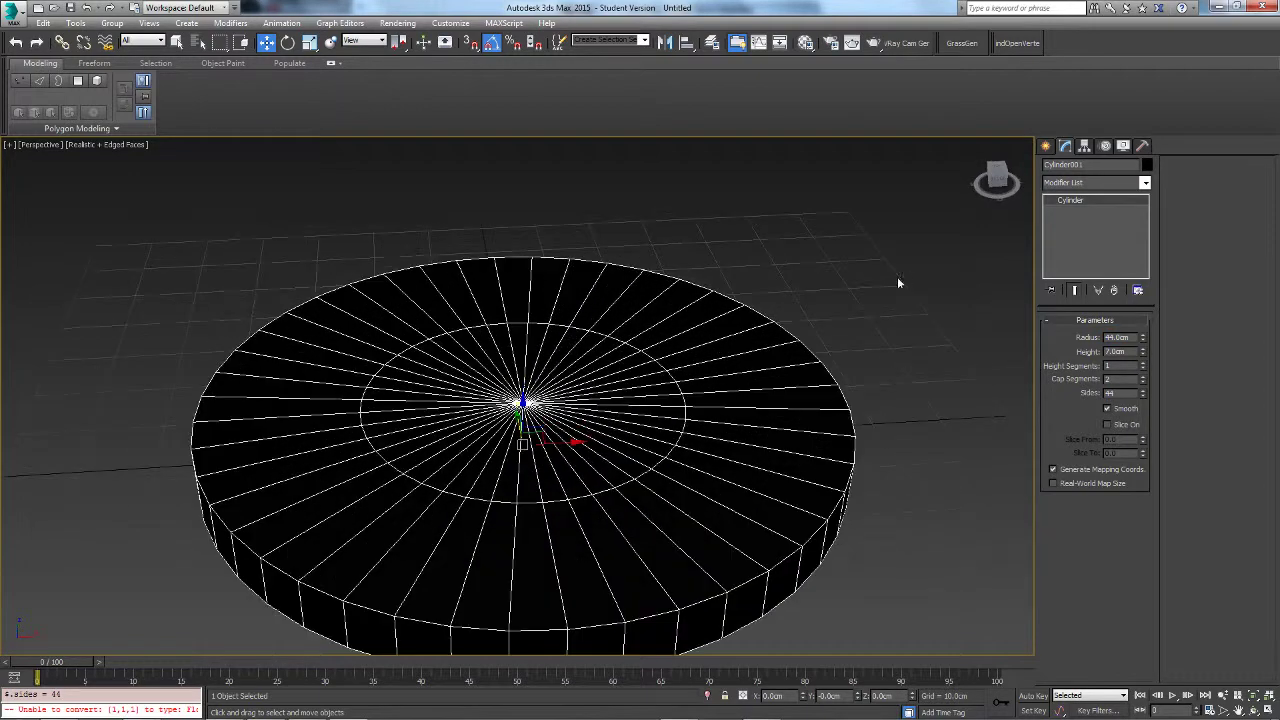
left_click(1145, 183)
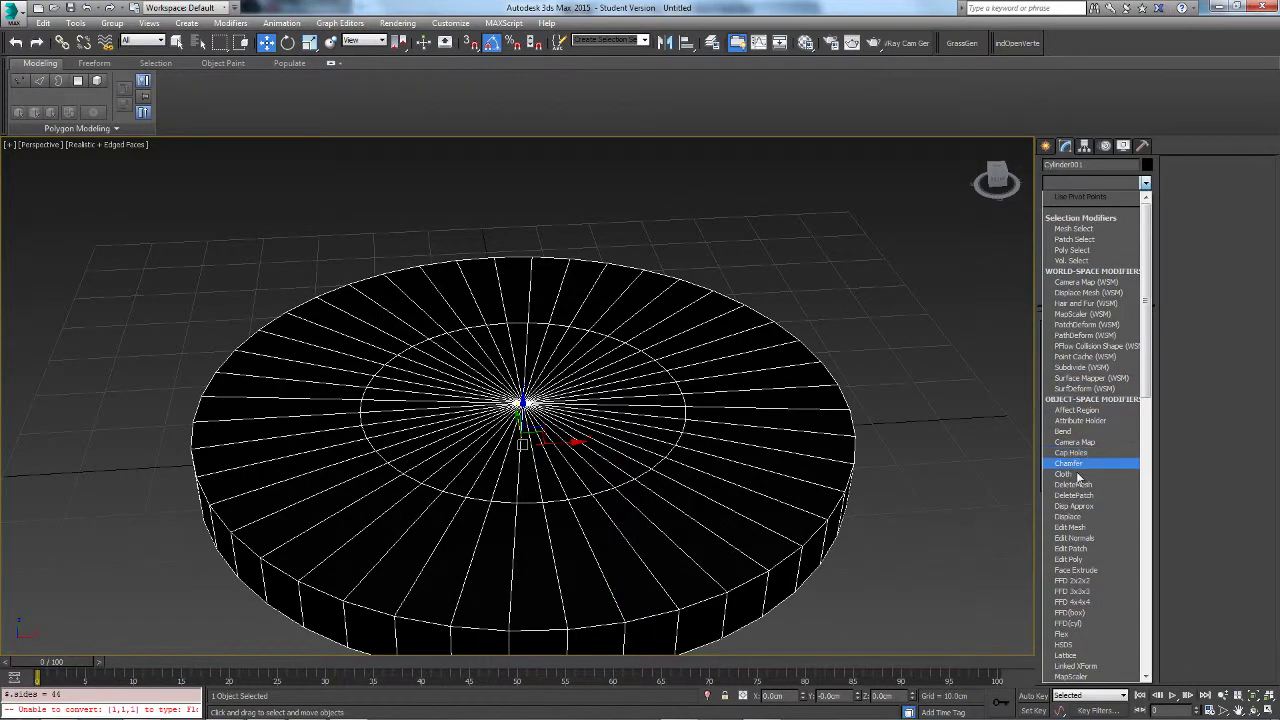
left_click(1082, 560)
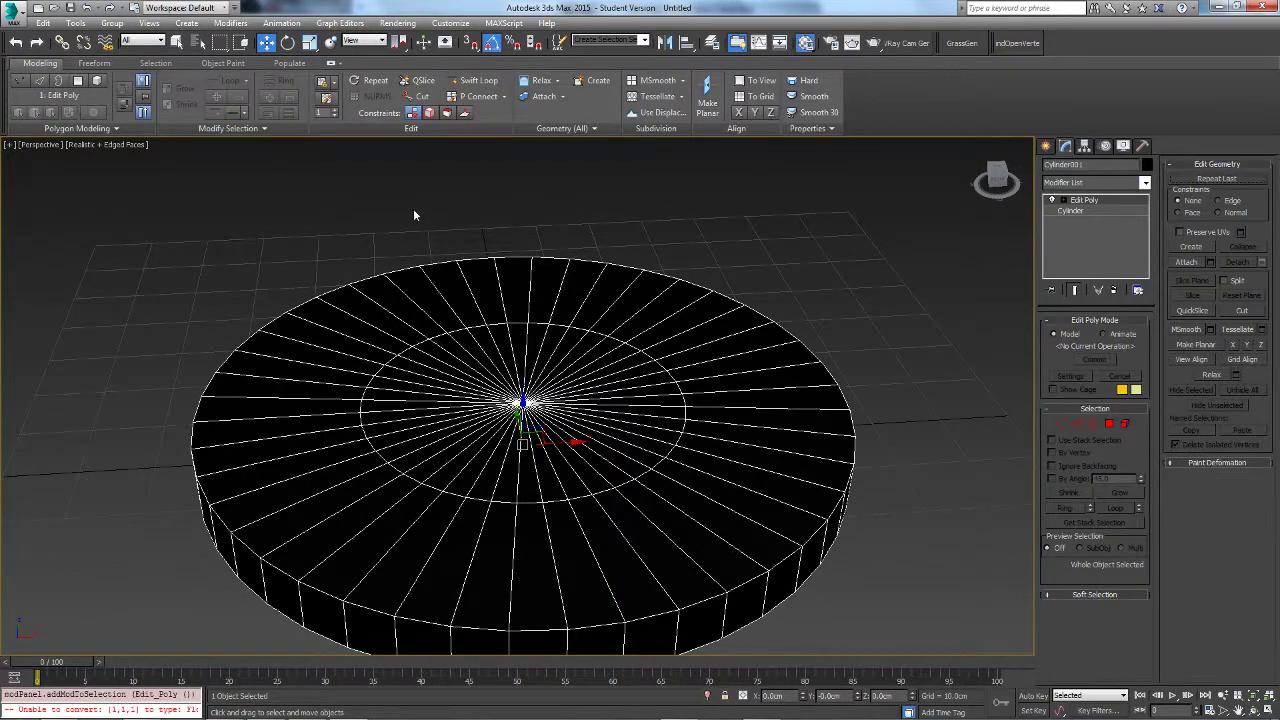
- Assign the 01 - Default material to the cylinder and enter polygon editing in the Edit Poly modifier
key("m")
left_click_drag(70, 260, 430, 352)
left_click(251, 201)
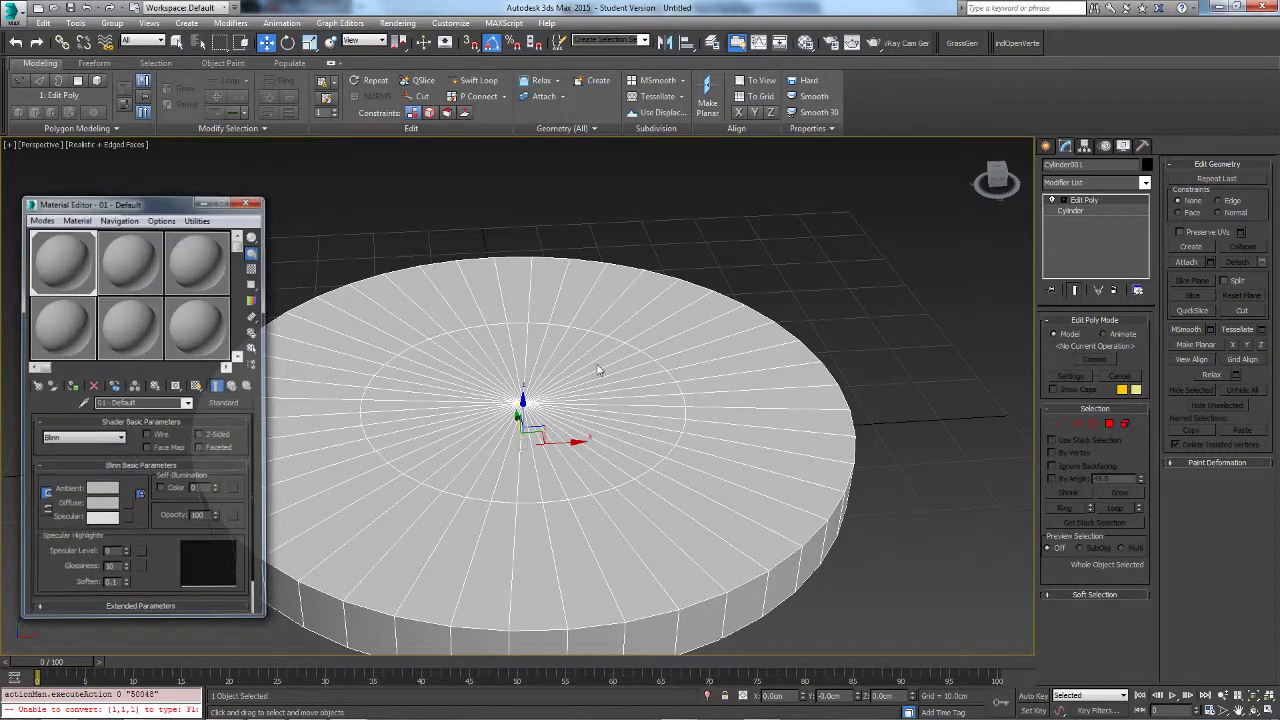
left_click(1108, 425)
scroll(752, 437, "down", 4)
left_click(625, 493)
left_click(689, 491, "ctrl")
left_click(756, 490, "ctrl")
middle_click_drag(756, 490, 650, 492, "alt")
left_click(588, 504, "alt")
left_click(516, 503, "alt")
scroll(524, 505, "up", 4)
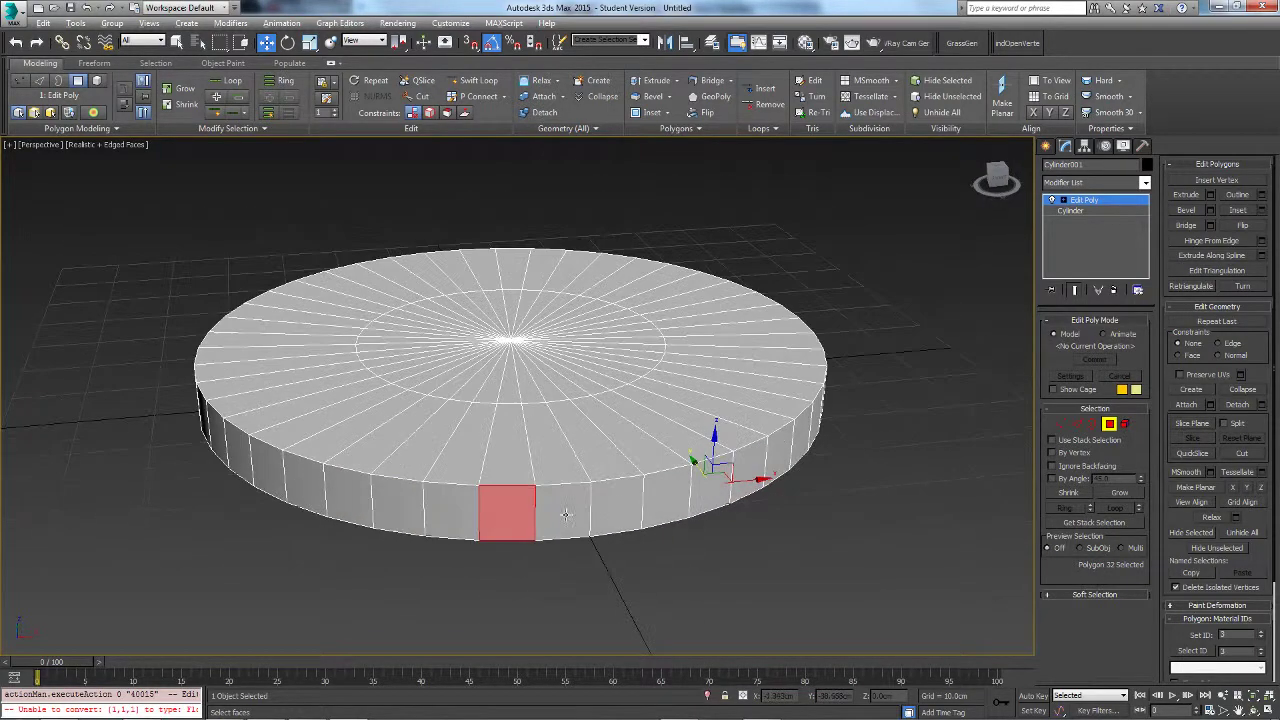
left_click(572, 511, "ctrl")
- Select two adjacent polygons on the cylinder's rim and convert the selection to every other polygon around the rim
left_click(505, 499)
left_click(549, 515, "ctrl")
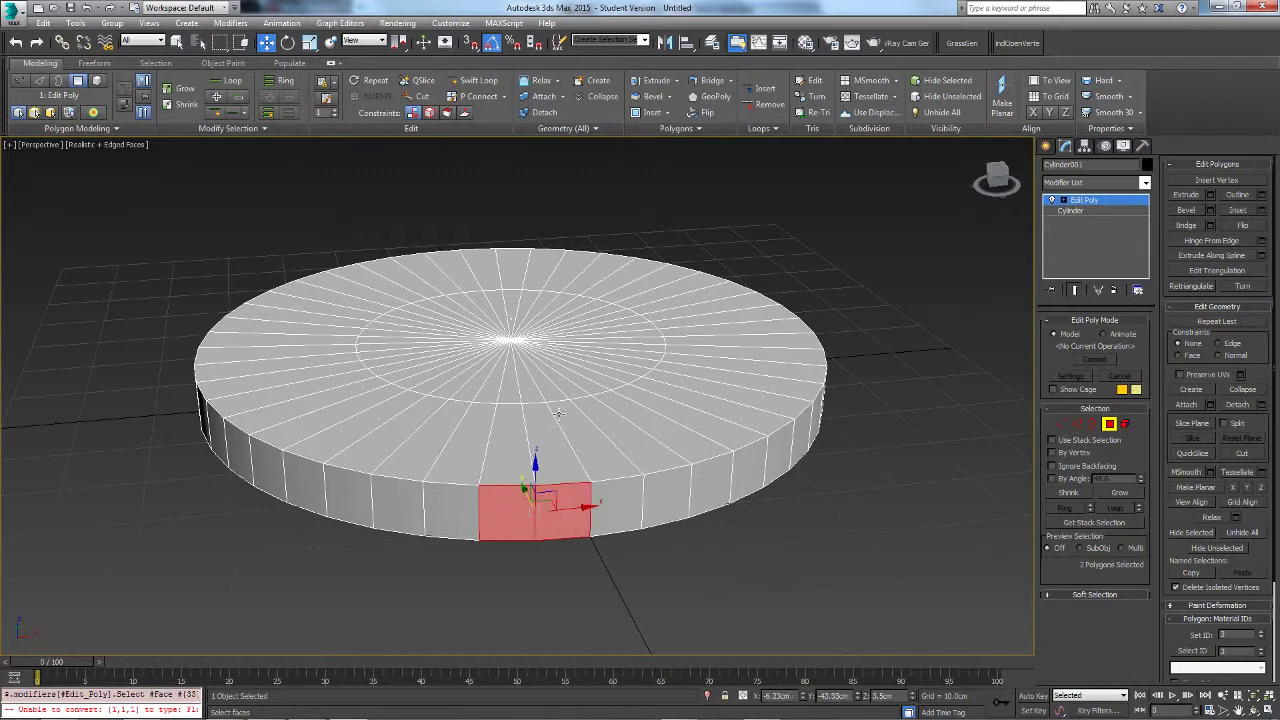
left_click(232, 113)
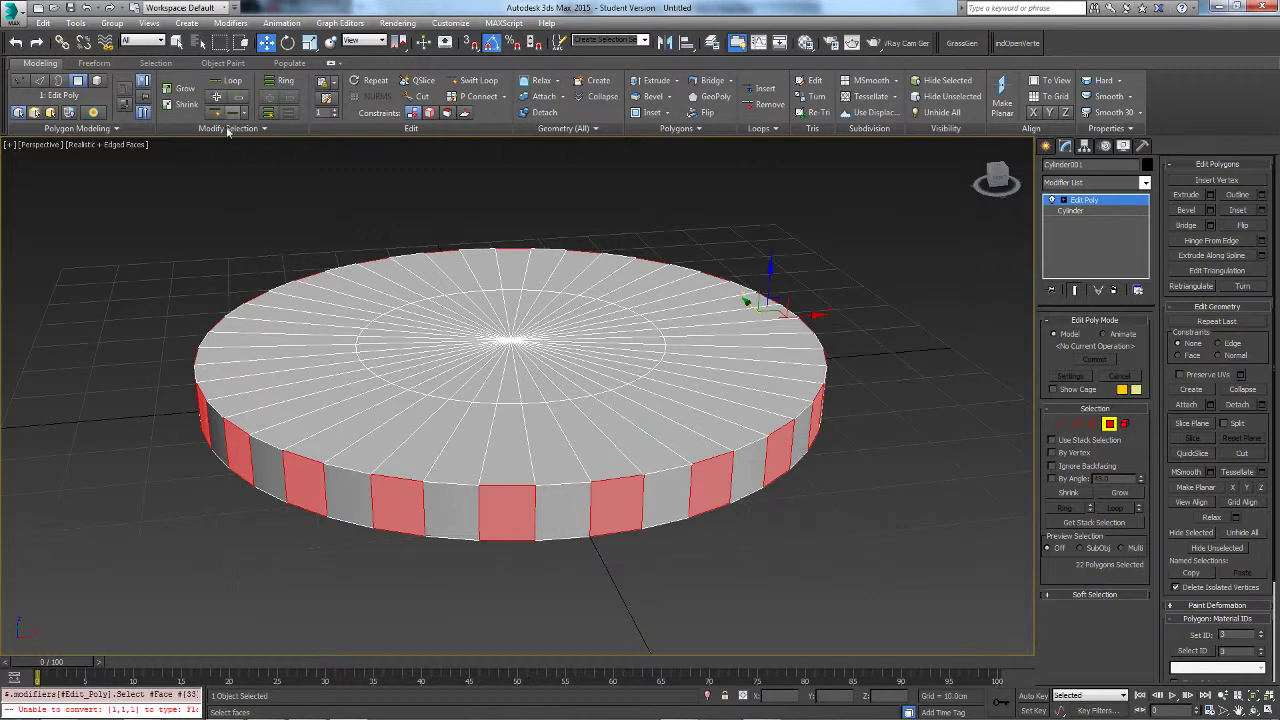
middle_click_drag(702, 305, 690, 307)
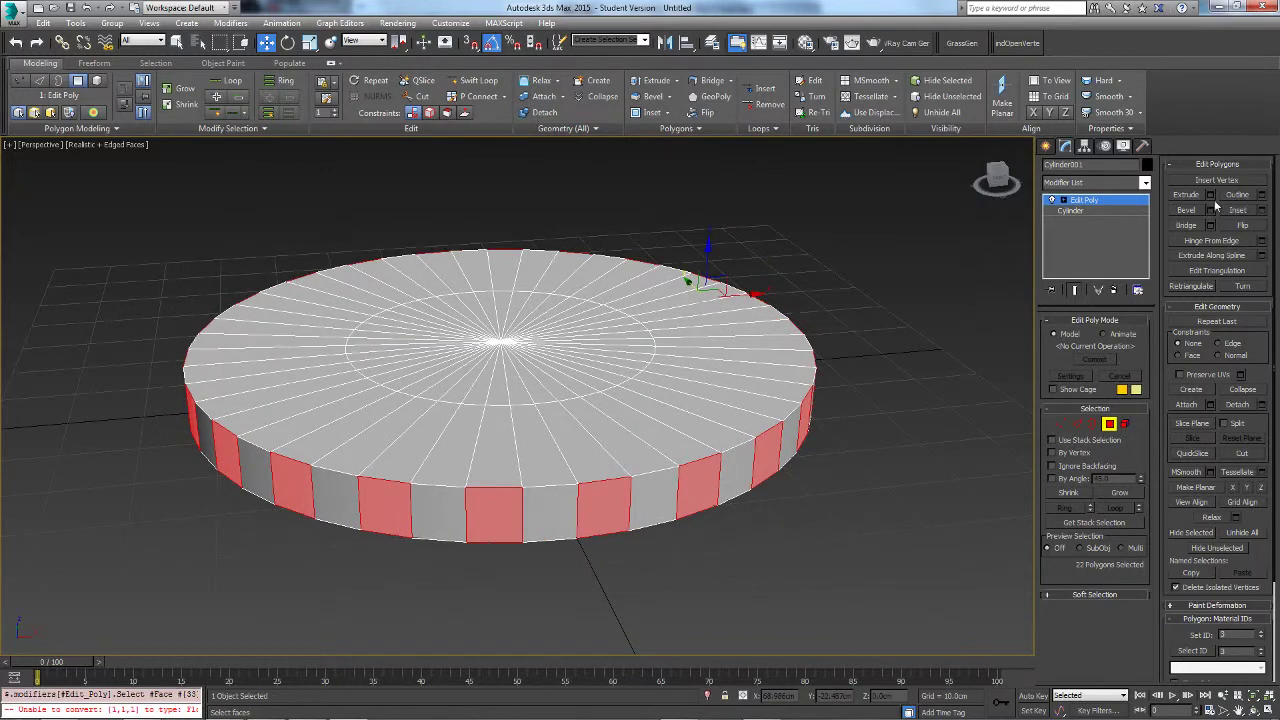
left_click(1211, 195)
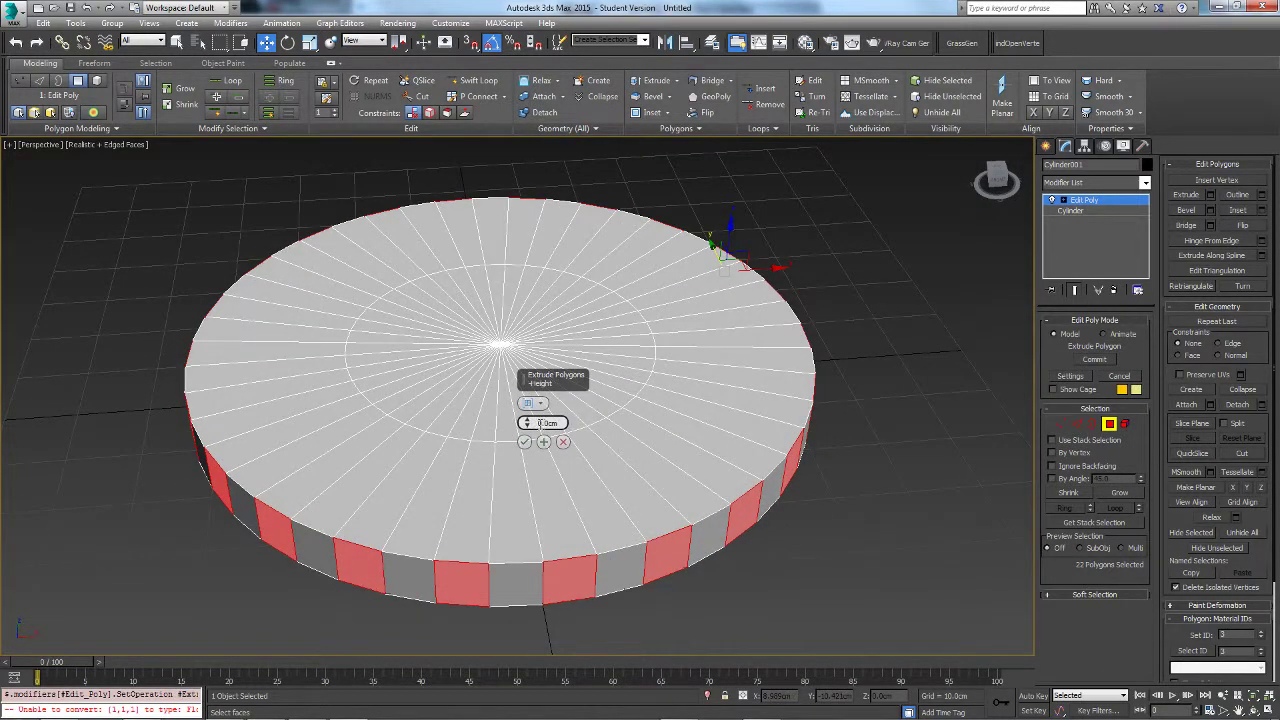
middle_click_drag(654, 428, 640, 429, "alt")
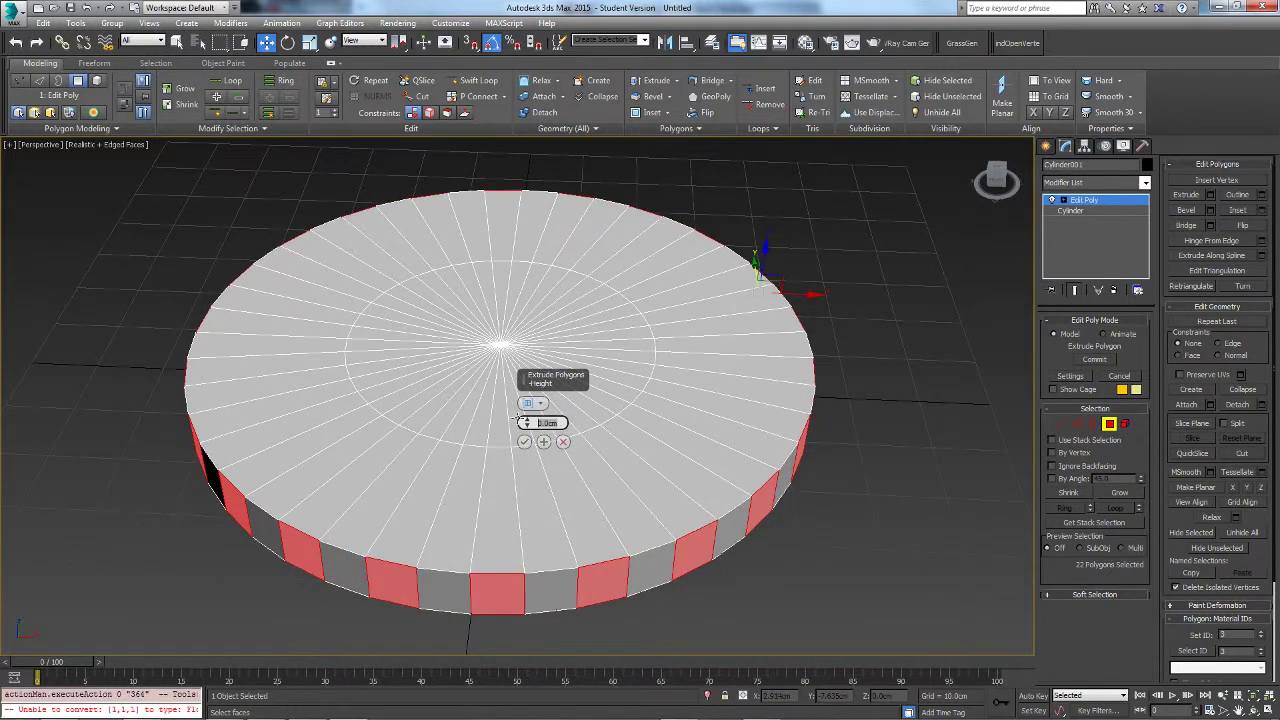
key("Left")
key("Delete")
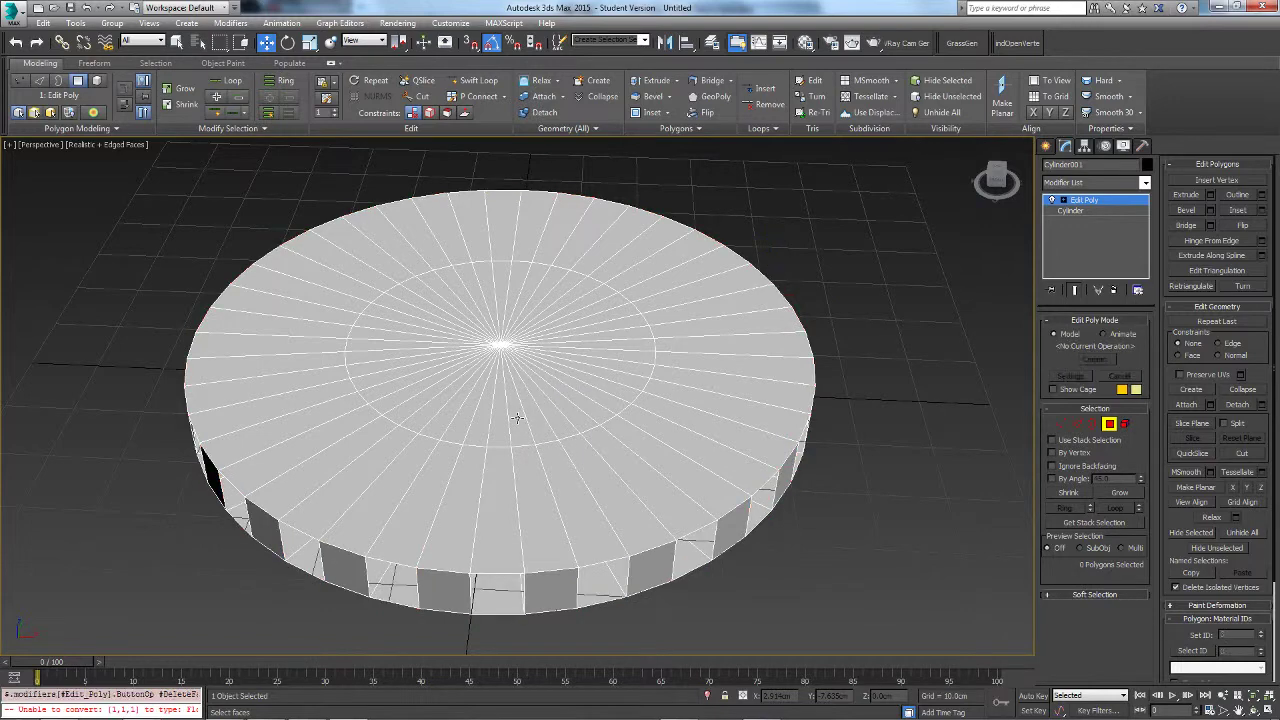
key("ctrl+z")
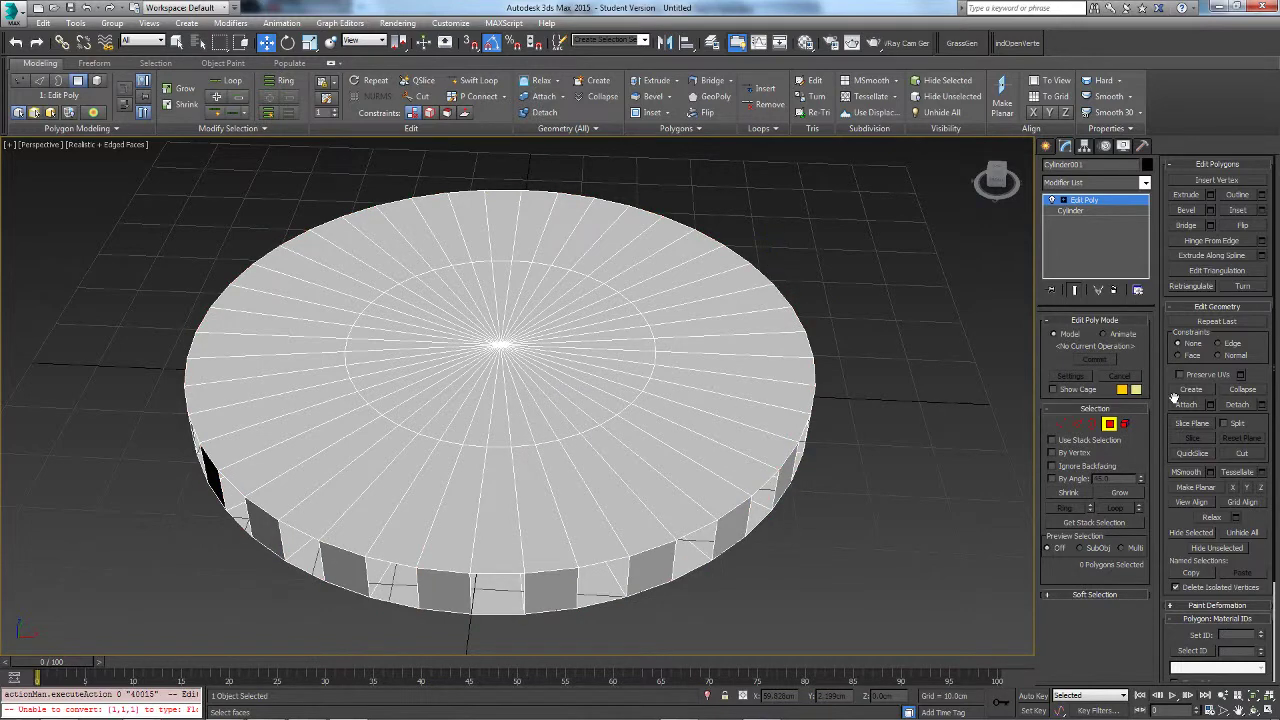
left_click(1109, 424)
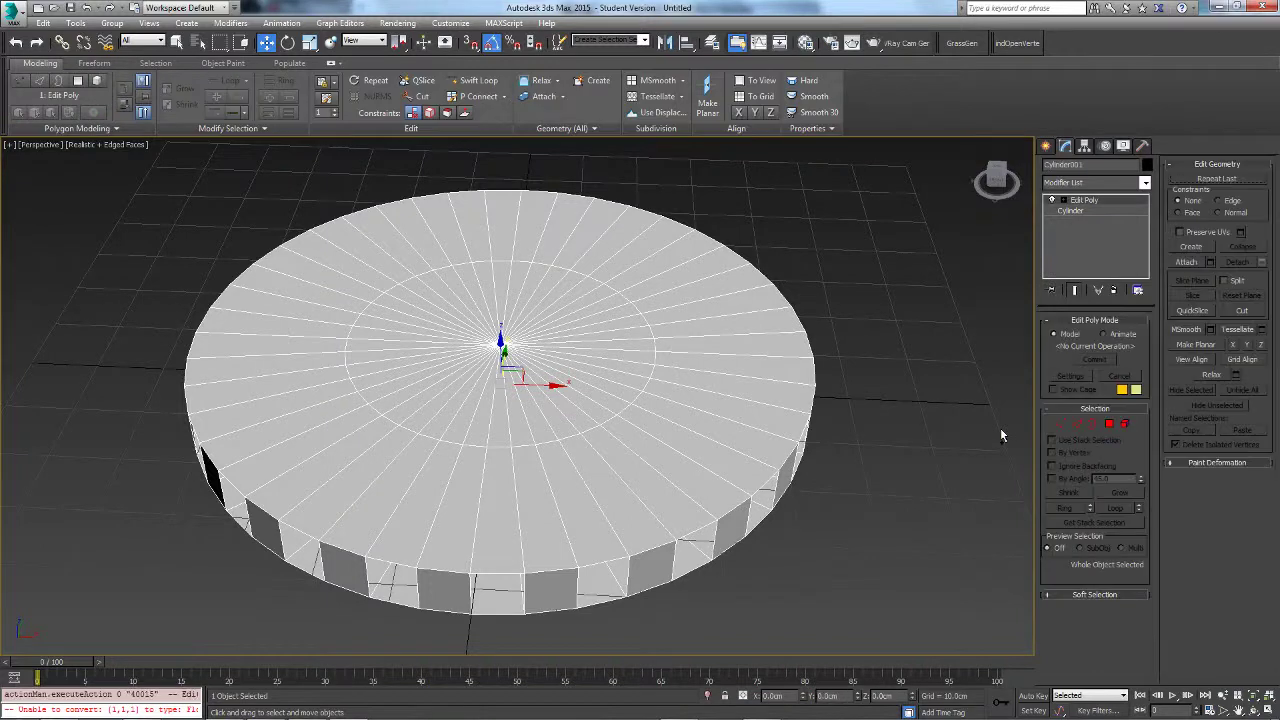
left_click(1109, 424)
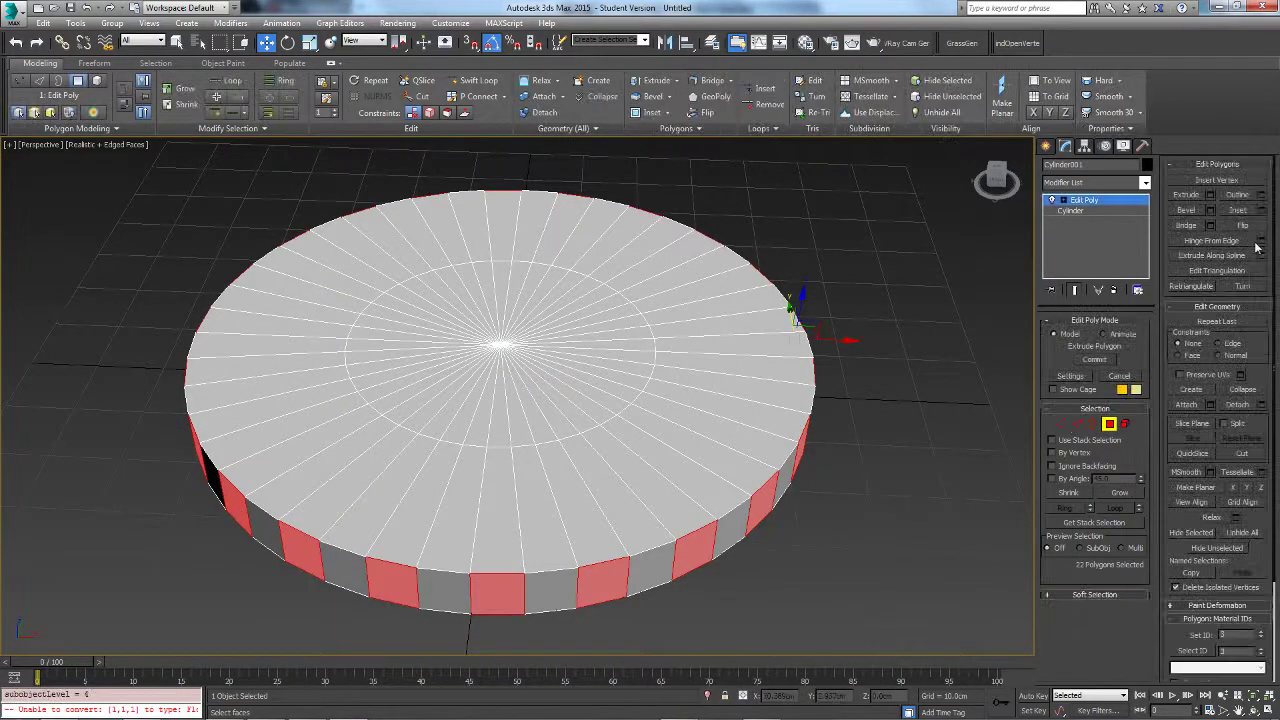
- Extrude the selected alternating rim polygons outward by 4 cm to form the gear teeth
left_click(1211, 197)
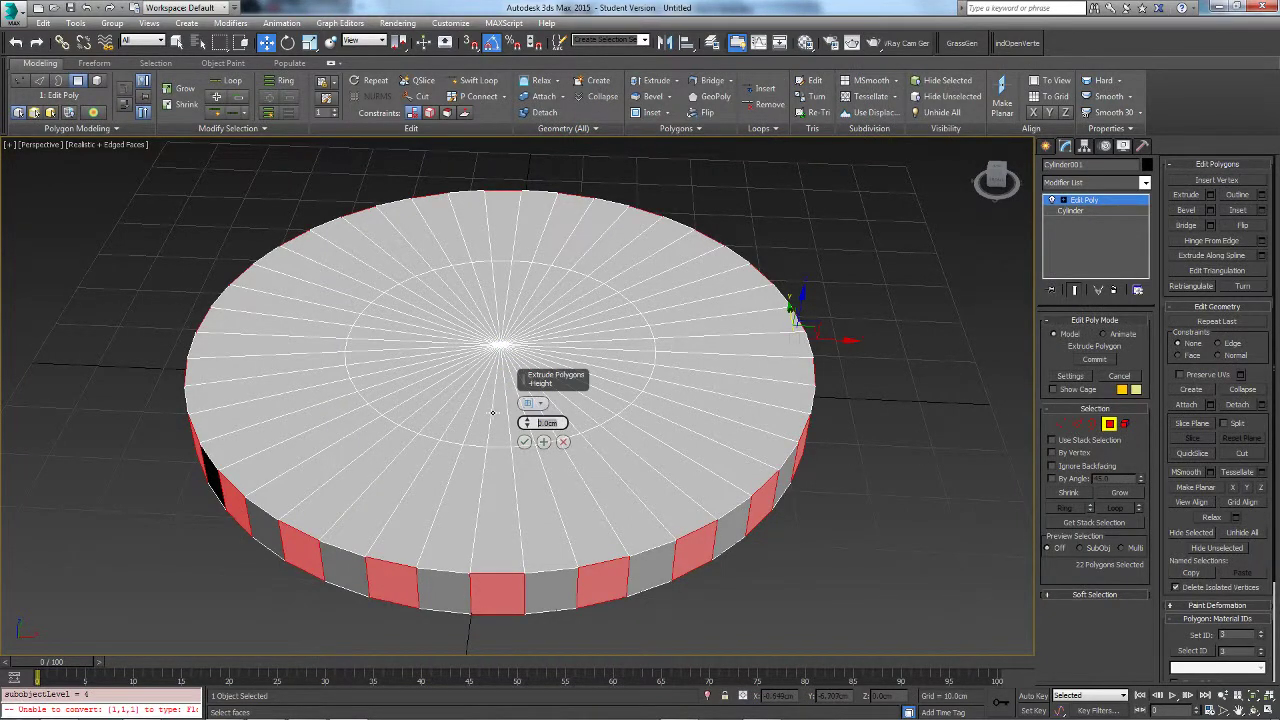
type("4")
left_click(524, 442)
left_click(524, 442)
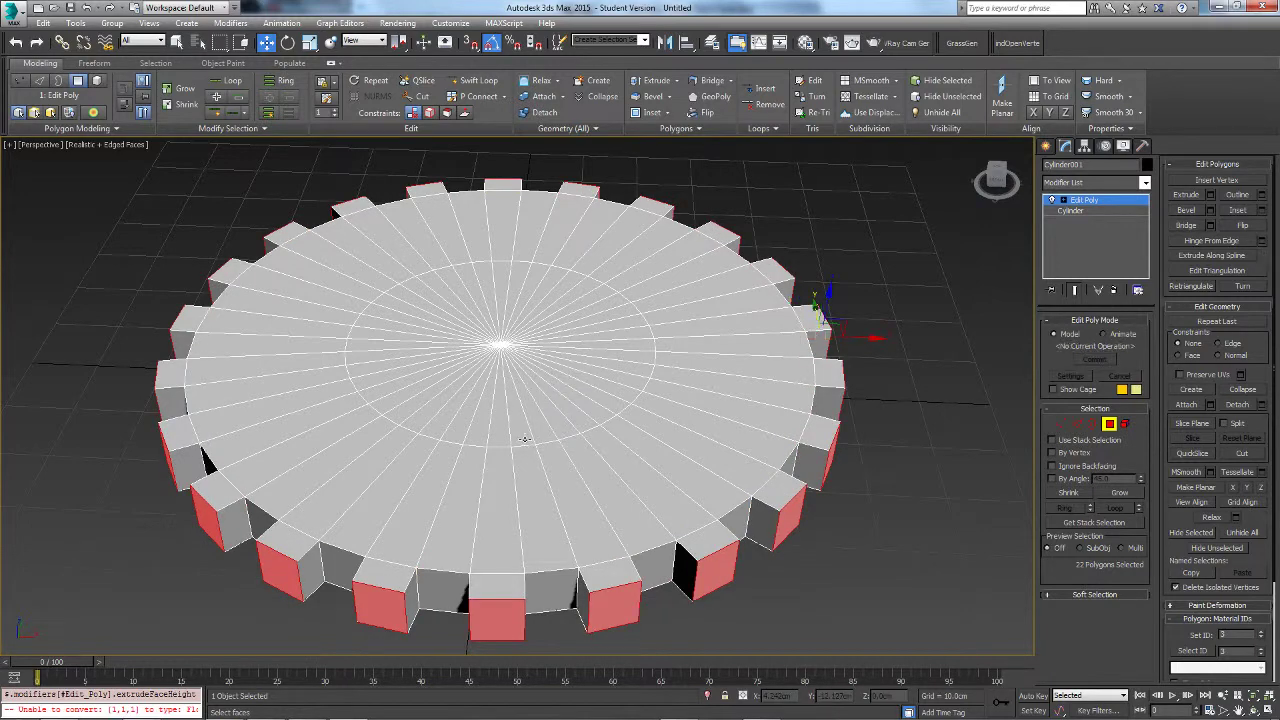
- Bevel the selected outer faces of the gear teeth with a height of 4 cm and an outline of -1 cm
left_click(1209, 211)
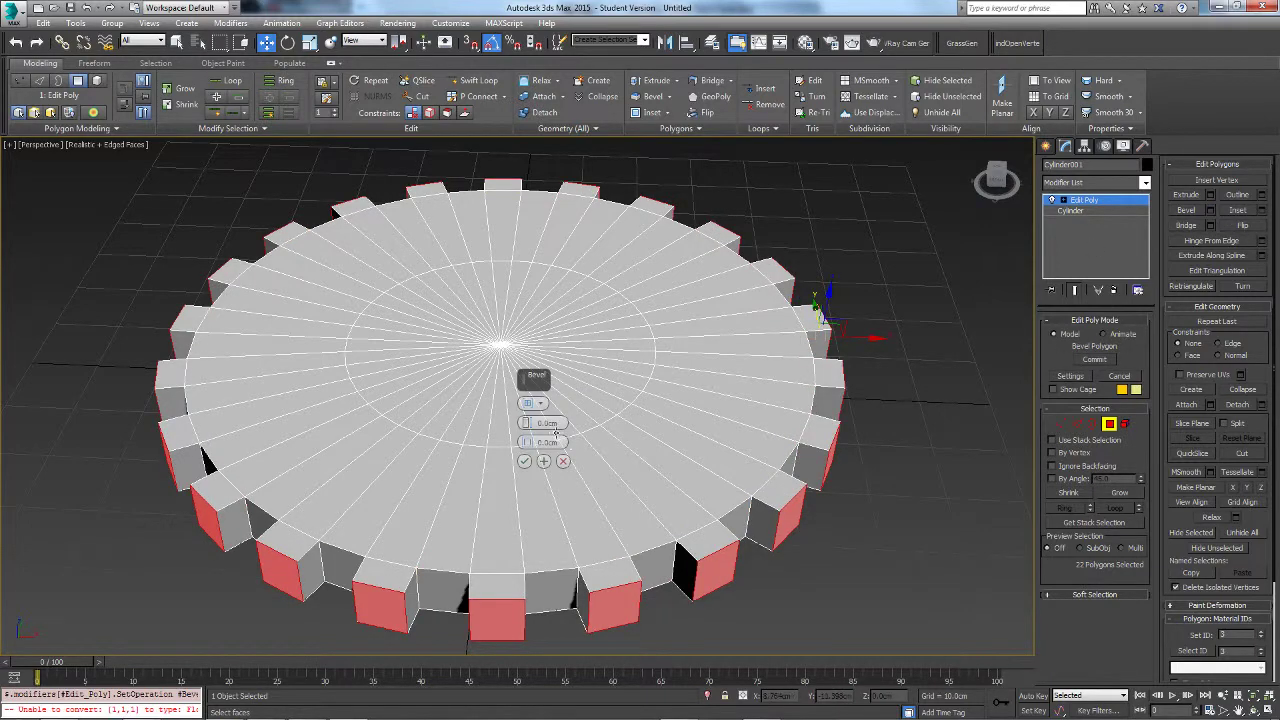
type("4")
key("Tab")
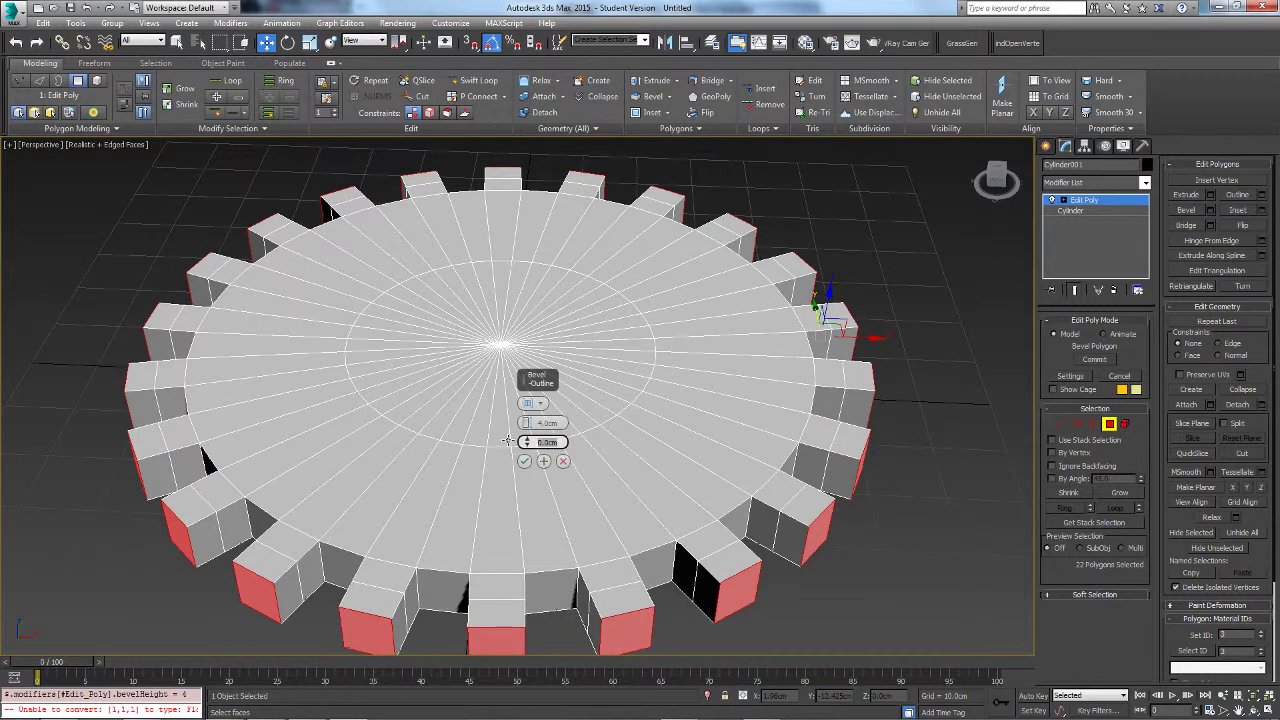
key("BackSpace")
key("Return")
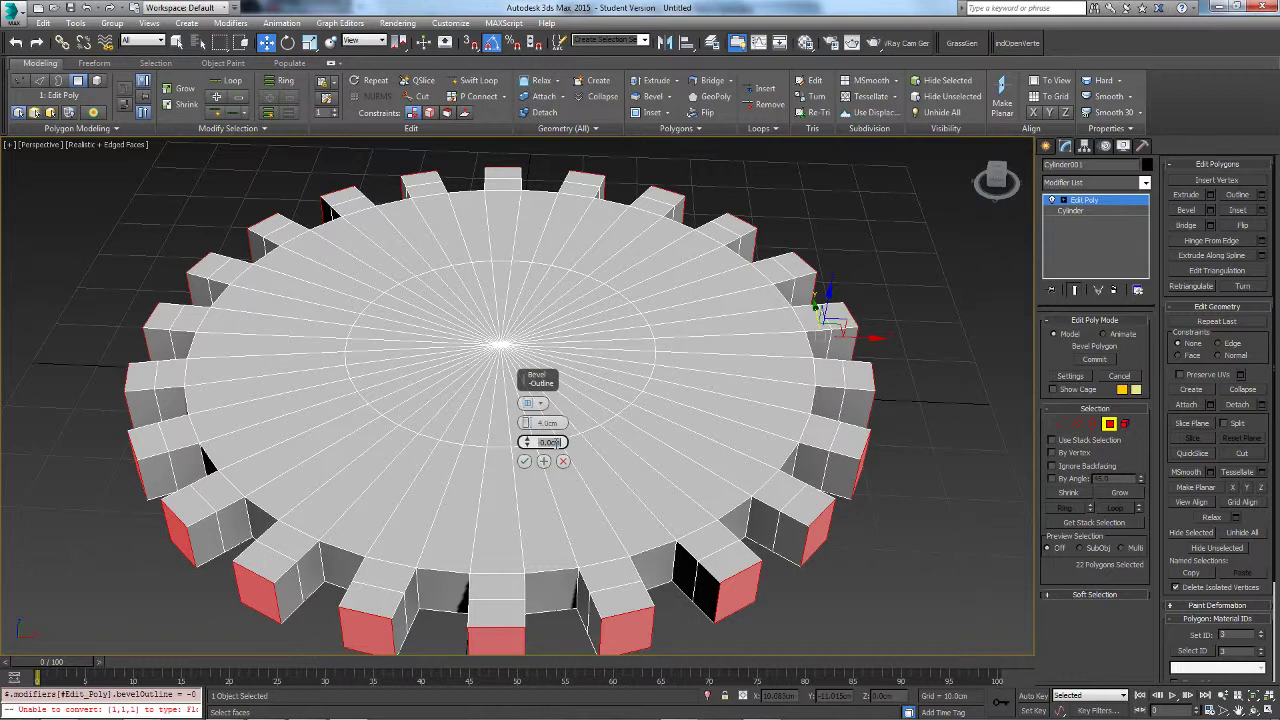
key("Return")
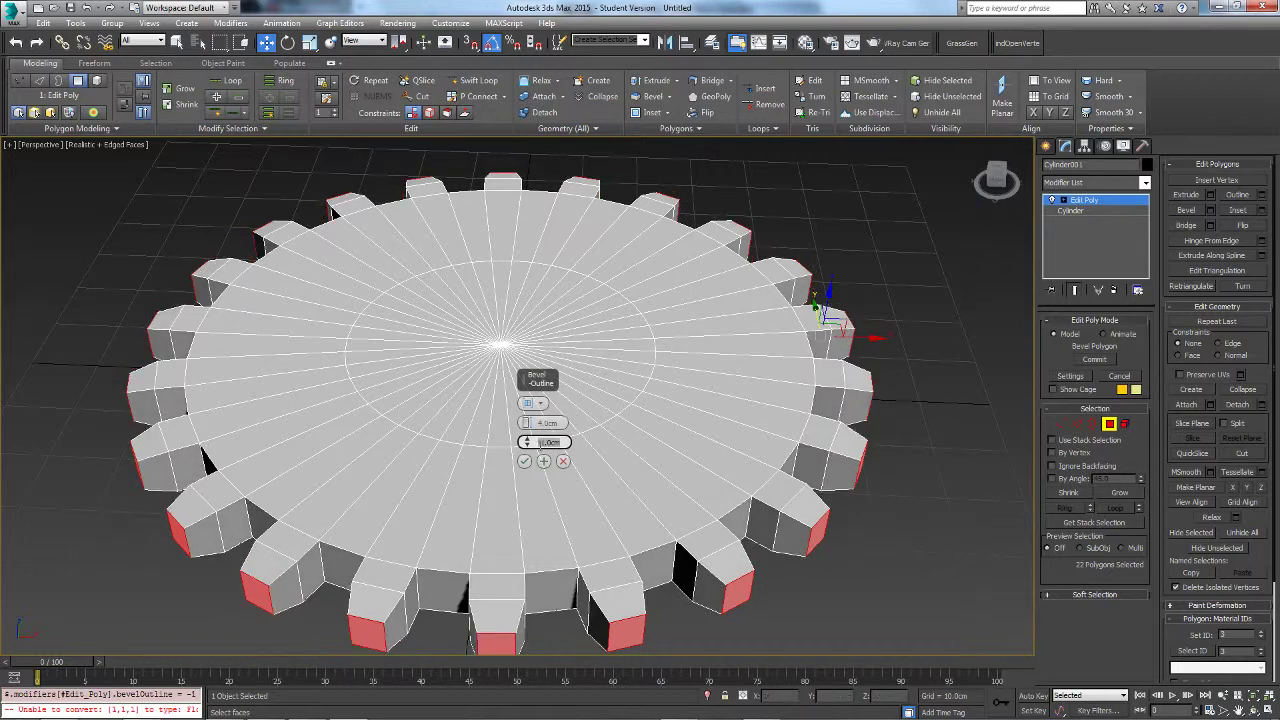
left_click(525, 462)
scroll(543, 455, "down", 3)
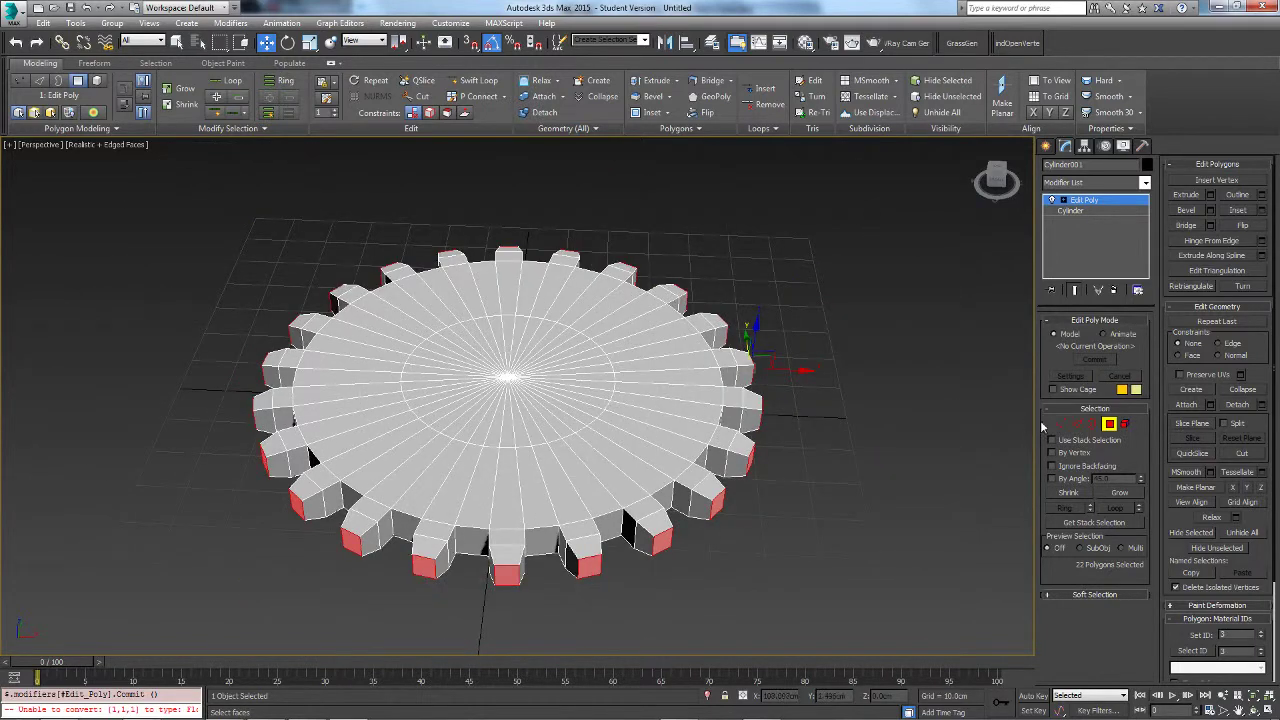